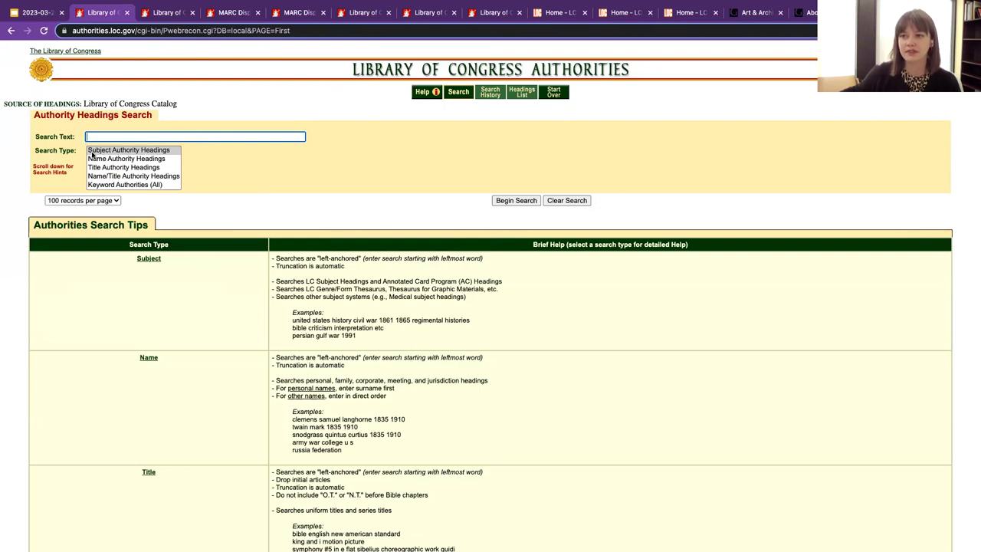
- Search the Subject Authority Headings for "labor unions"
{"action": "left_click", "coordinate": [102, 186]}
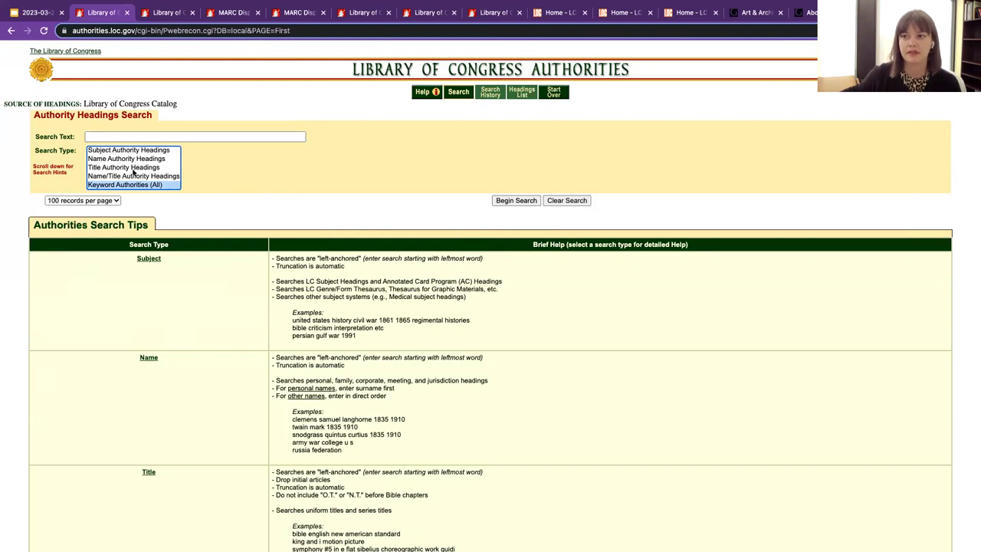
{"action": "left_click", "coordinate": [102, 151]}
{"action": "left_click", "coordinate": [105, 137]}
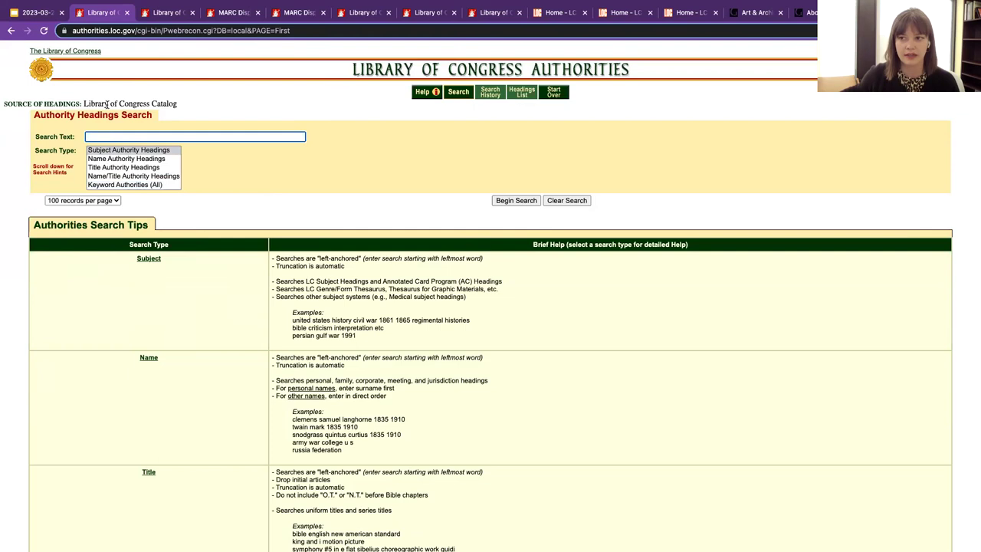
{"action": "type", "text": "labor unions"}
{"action": "key", "text": "Return"}
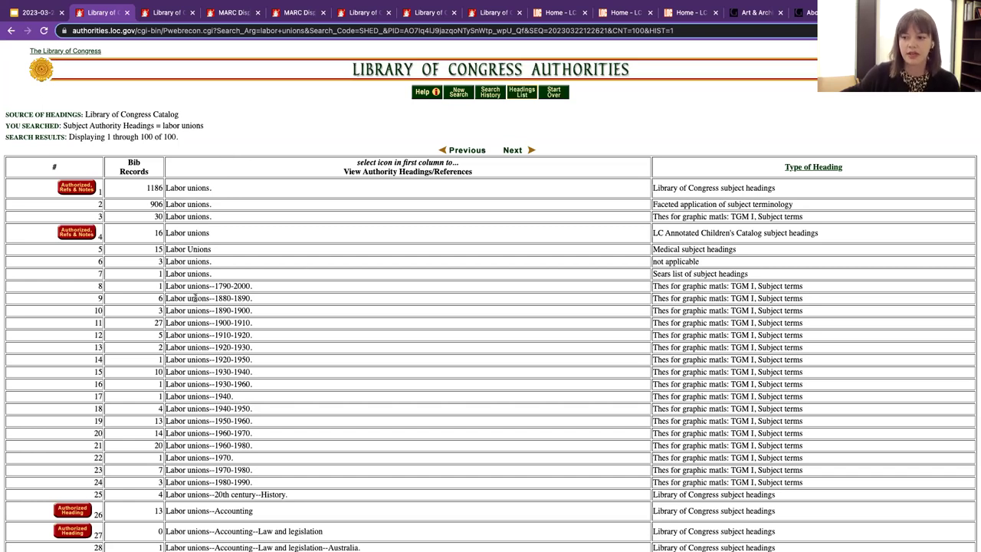
- Examine the labor unions headings list, comparing the types of heading and highlighting the LC Annotated Children's Catalog subject headings entry
{"action": "scroll", "coordinate": [198, 384], "scroll_direction": "down", "scroll_amount": 5}
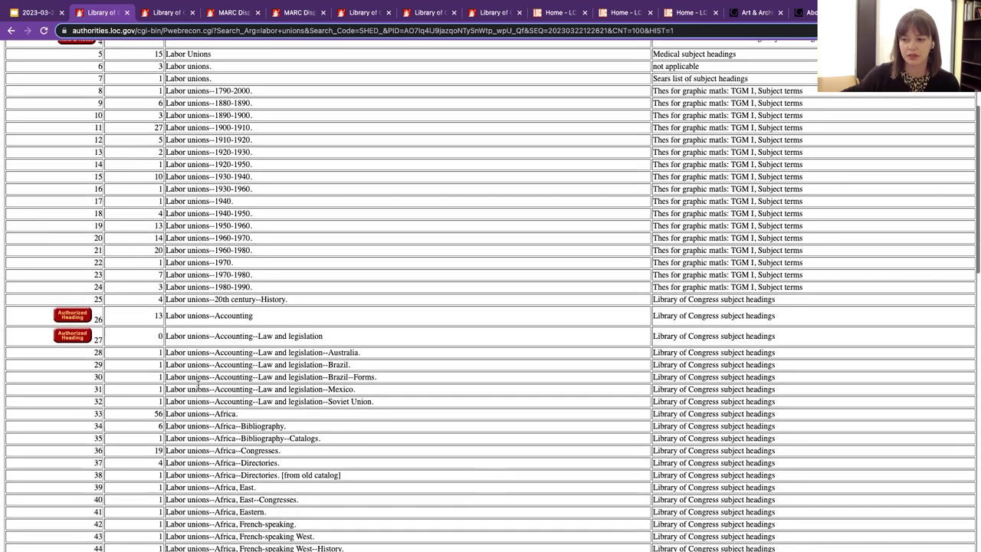
{"action": "scroll", "coordinate": [197, 385], "scroll_direction": "up", "scroll_amount": 6}
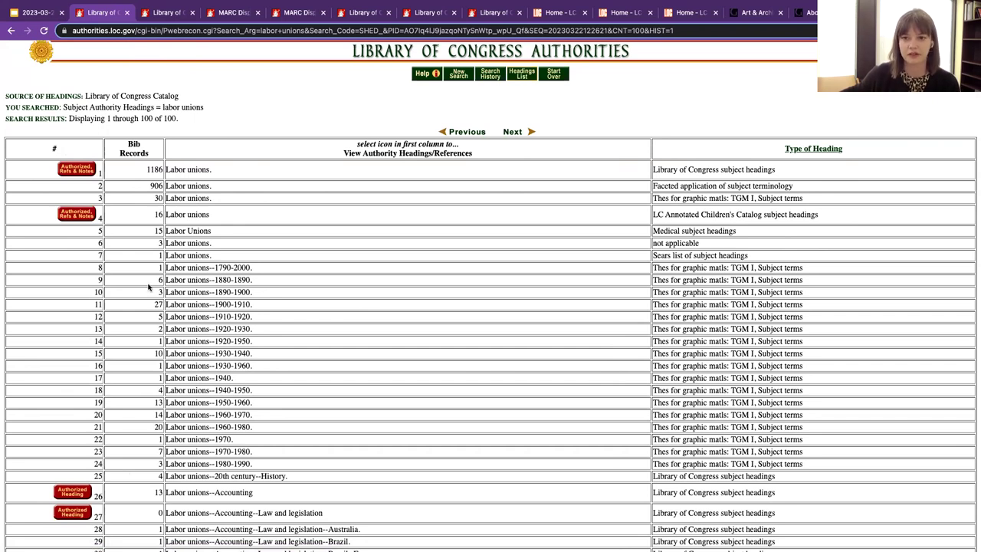
{"action": "scroll", "coordinate": [192, 306], "scroll_direction": "down", "scroll_amount": 1}
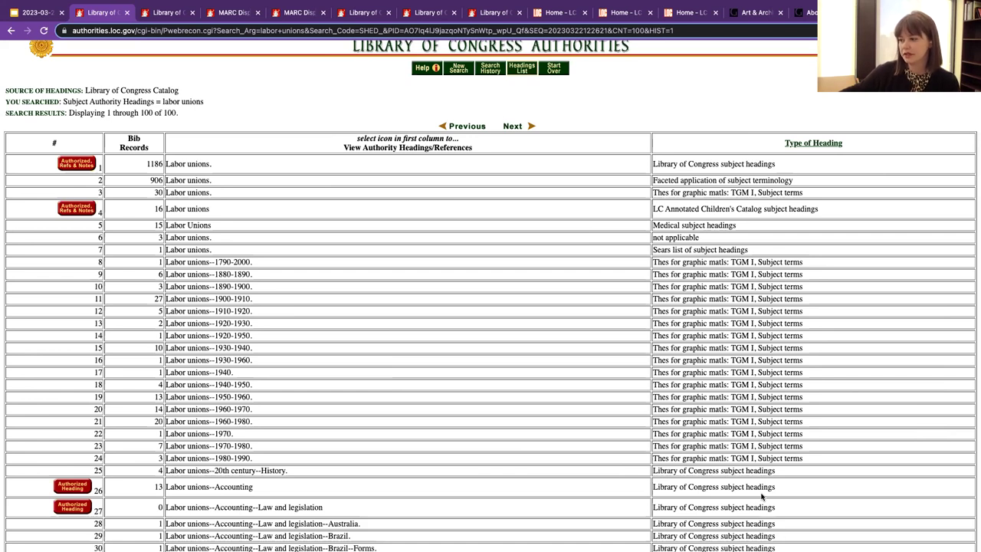
{"action": "scroll", "coordinate": [764, 497], "scroll_direction": "down", "scroll_amount": 2}
{"action": "scroll", "coordinate": [763, 496], "scroll_direction": "down", "scroll_amount": 4}
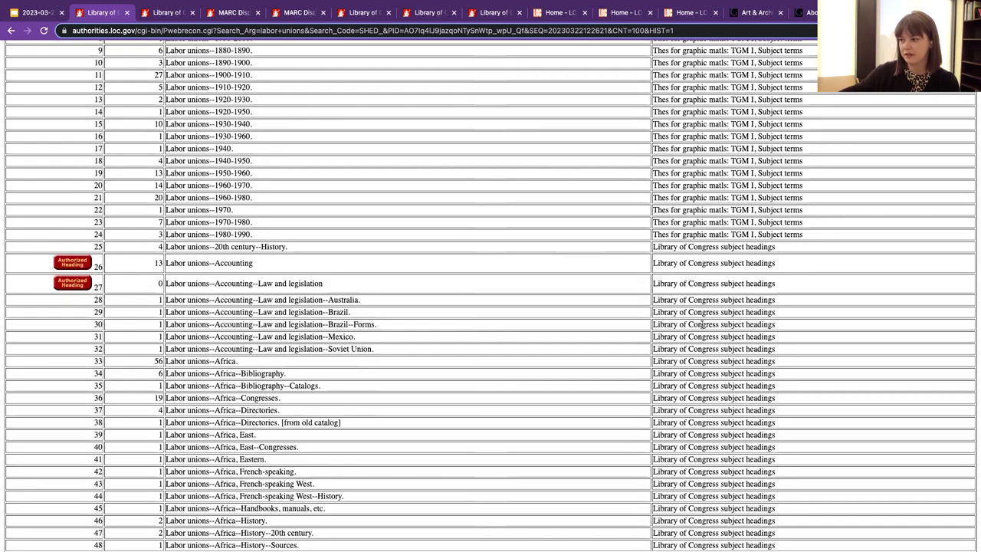
{"action": "scroll", "coordinate": [721, 364], "scroll_direction": "down", "scroll_amount": 5}
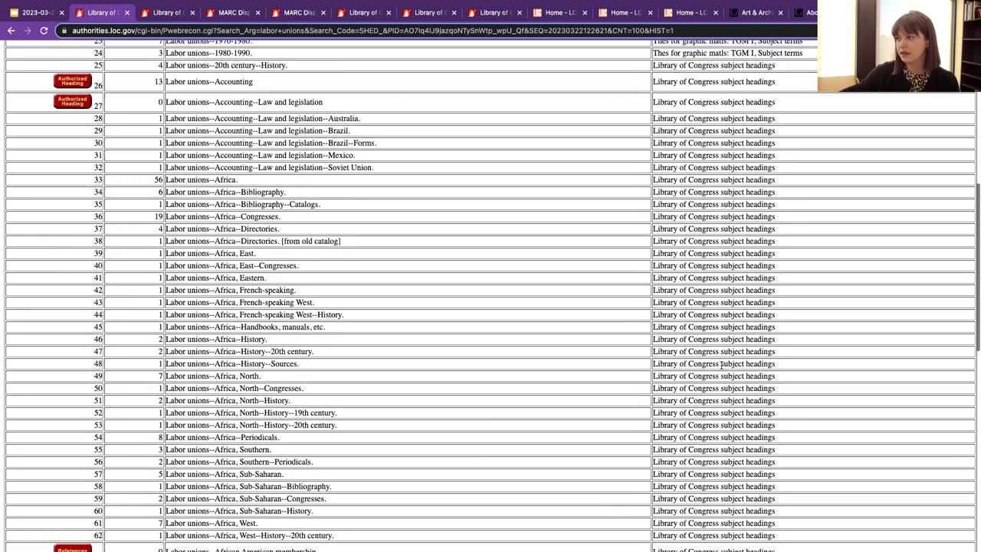
{"action": "scroll", "coordinate": [721, 364], "scroll_direction": "up", "scroll_amount": 6}
{"action": "scroll", "coordinate": [721, 364], "scroll_direction": "up", "scroll_amount": 4}
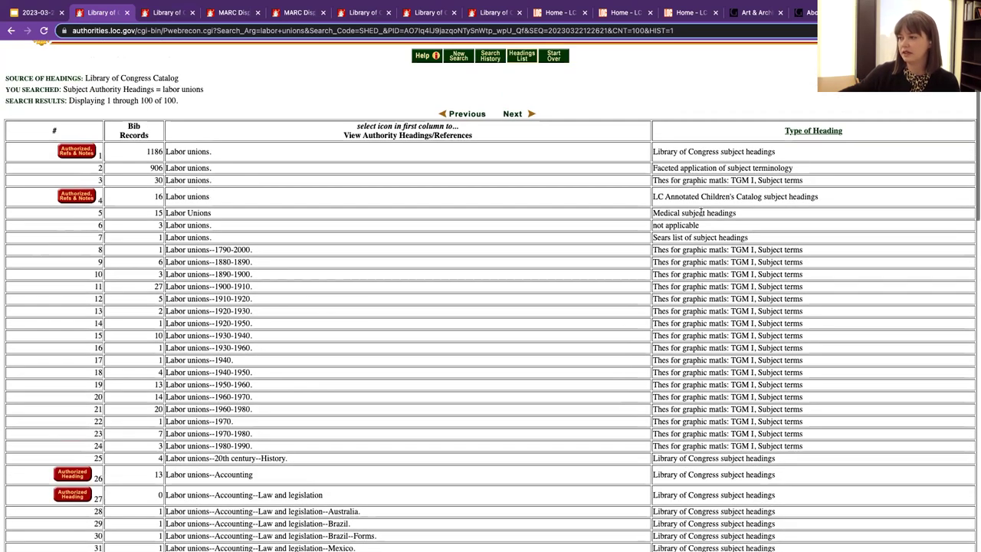
{"action": "left_click_drag", "start_coordinate": [652, 202], "coordinate": [826, 203]}
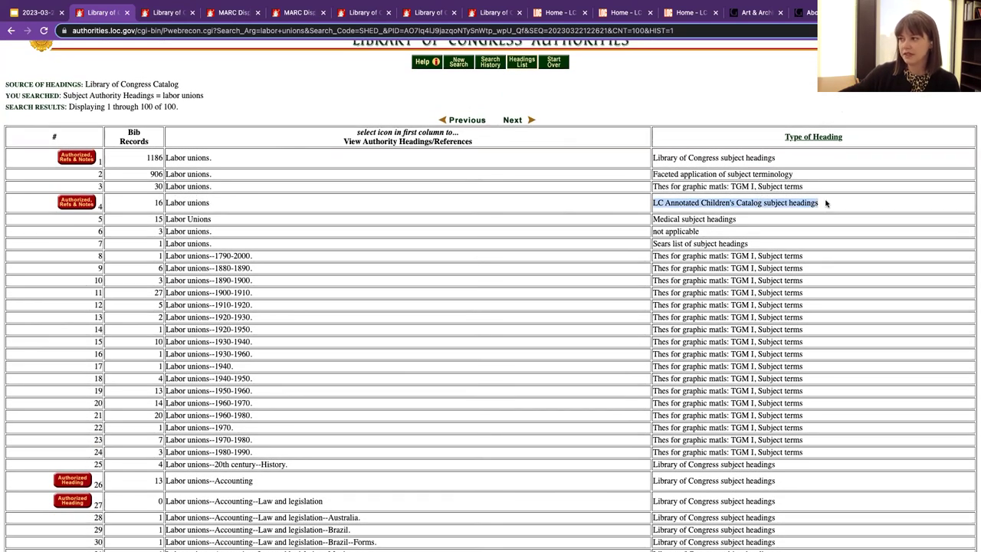
{"action": "scroll", "coordinate": [826, 203], "scroll_direction": "up", "scroll_amount": 1}
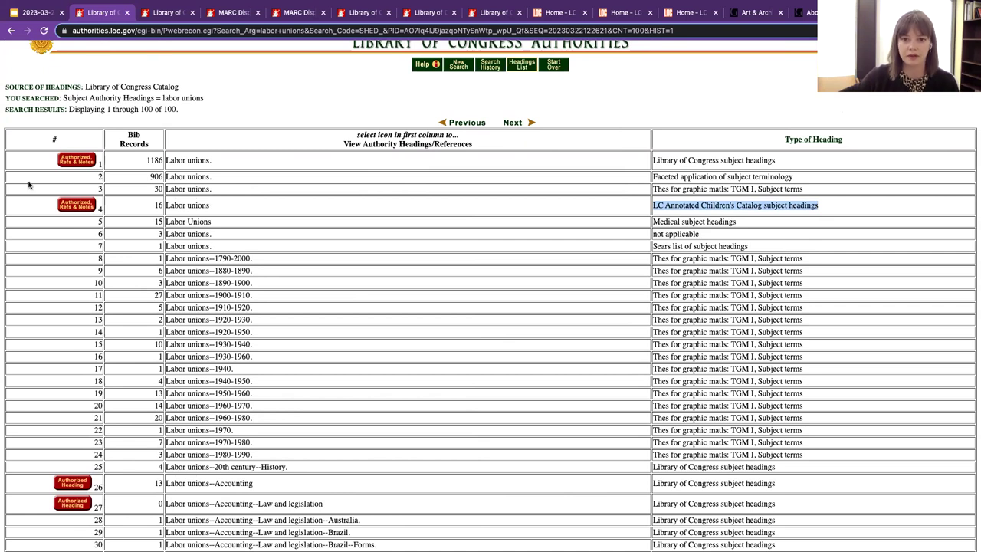
- Open the references and notes of the first Labor unions heading, read its scope note, and return to the references list
{"action": "left_click", "coordinate": [73, 165]}
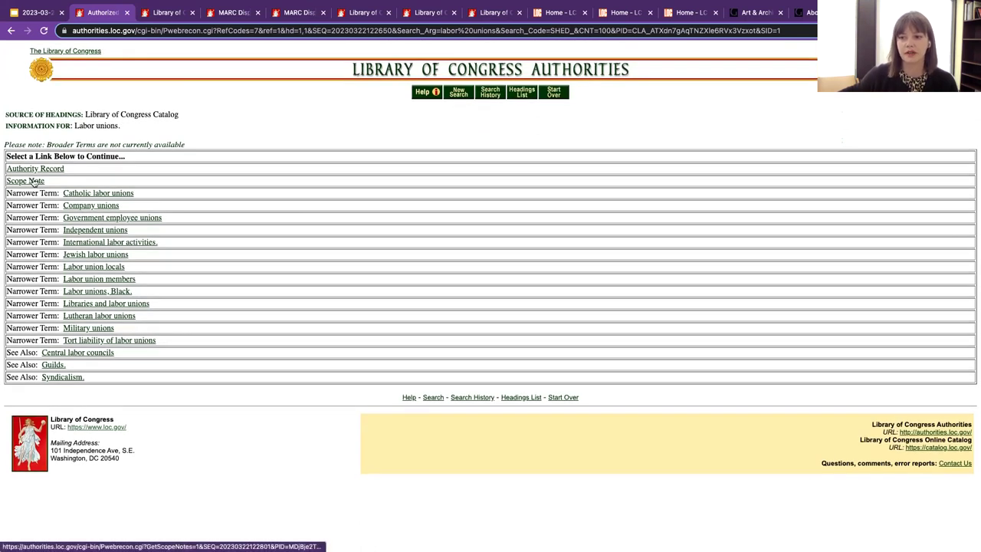
{"action": "left_click", "coordinate": [38, 185]}
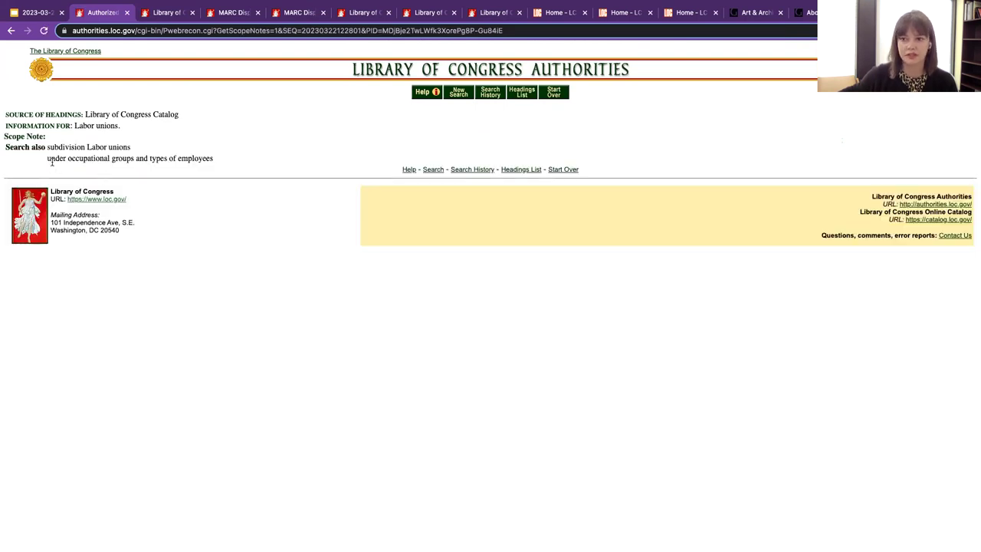
{"action": "left_click", "coordinate": [11, 30]}
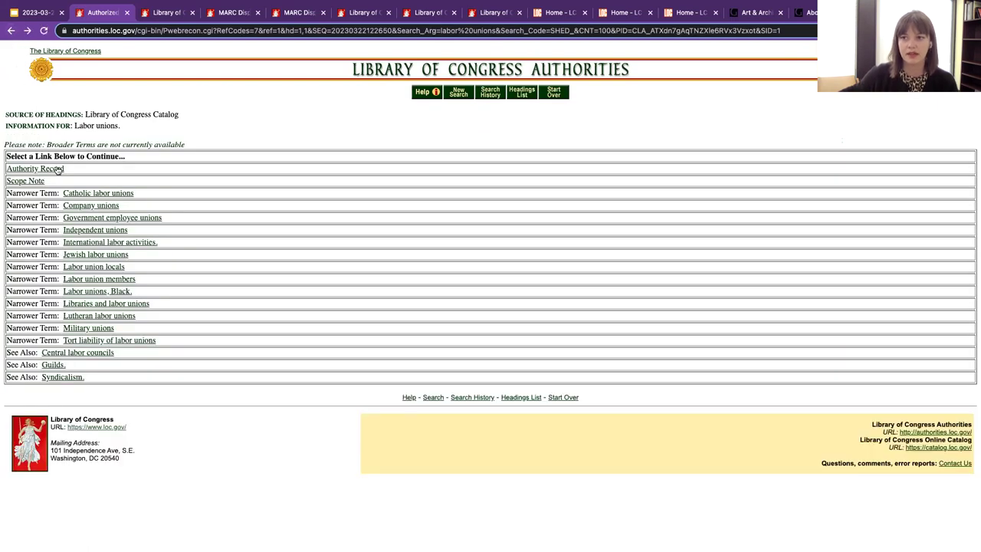
- Open the authority record for the Labor unions heading and highlight its 150 field in the MARC display
{"action": "left_click", "coordinate": [48, 169]}
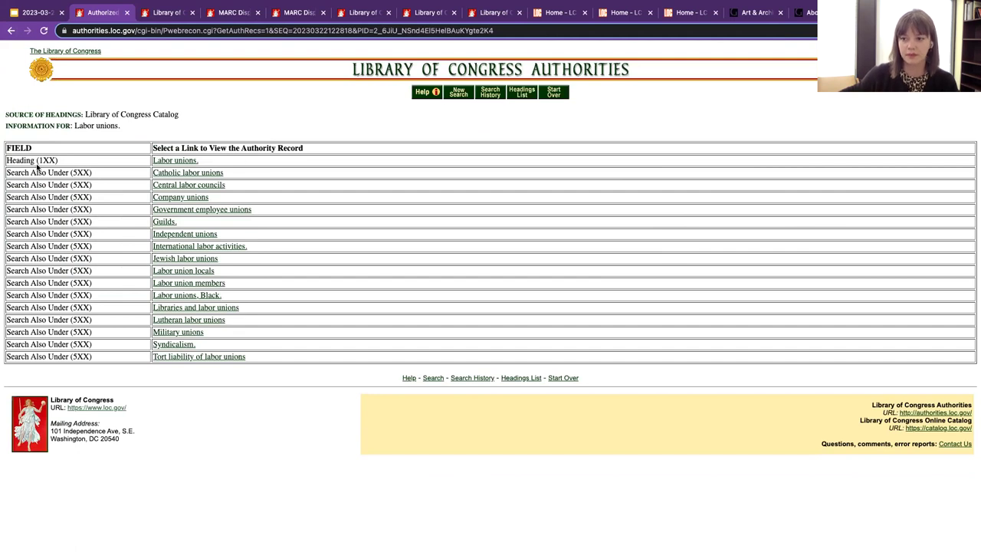
{"action": "left_click", "coordinate": [177, 161]}
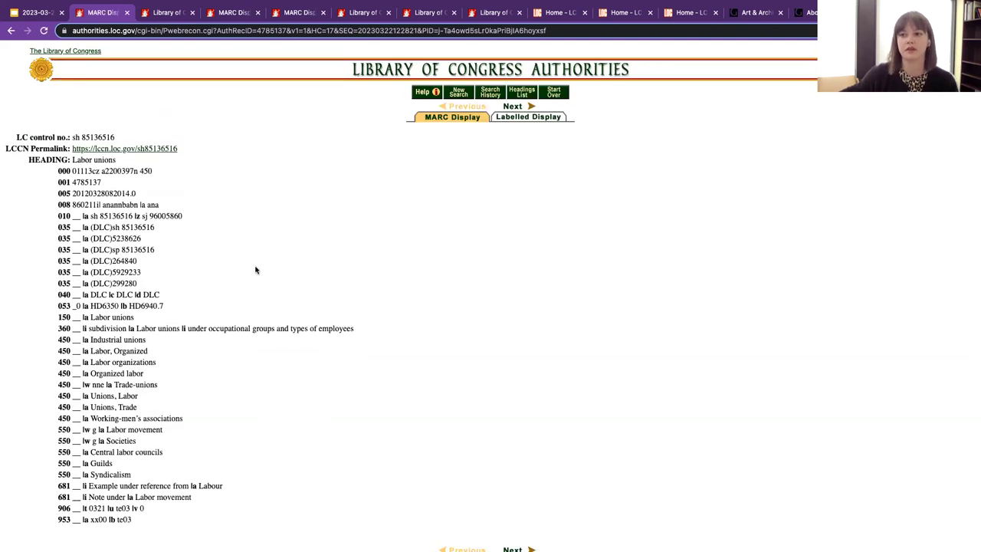
{"action": "scroll", "coordinate": [240, 190], "scroll_direction": "down", "scroll_amount": 3}
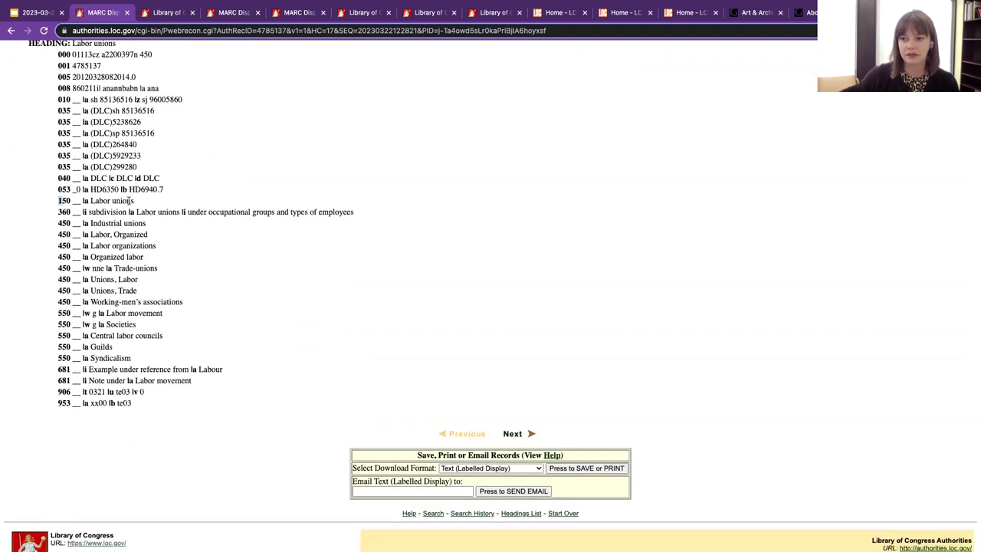
{"action": "left_click_drag", "start_coordinate": [59, 200], "coordinate": [134, 200]}
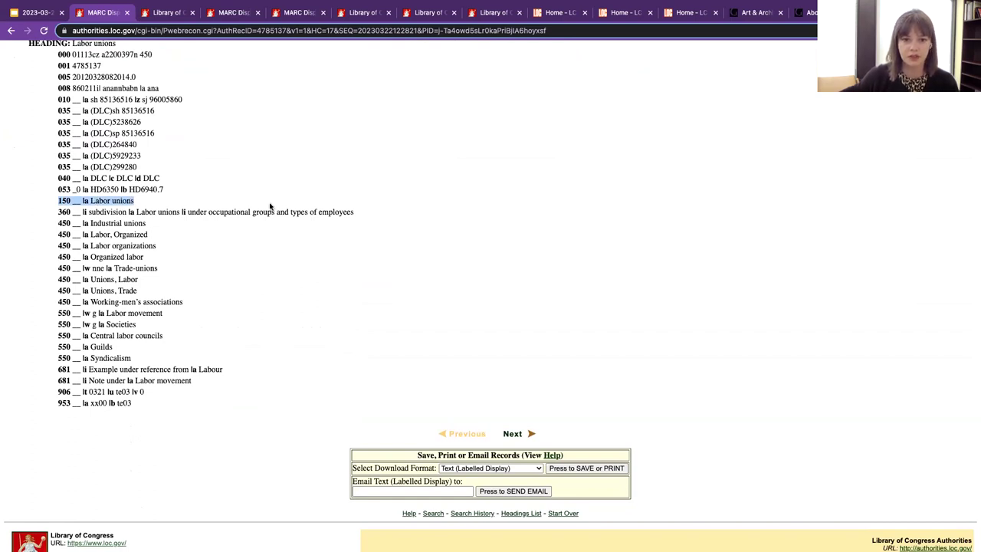
{"action": "left_click", "coordinate": [71, 201]}
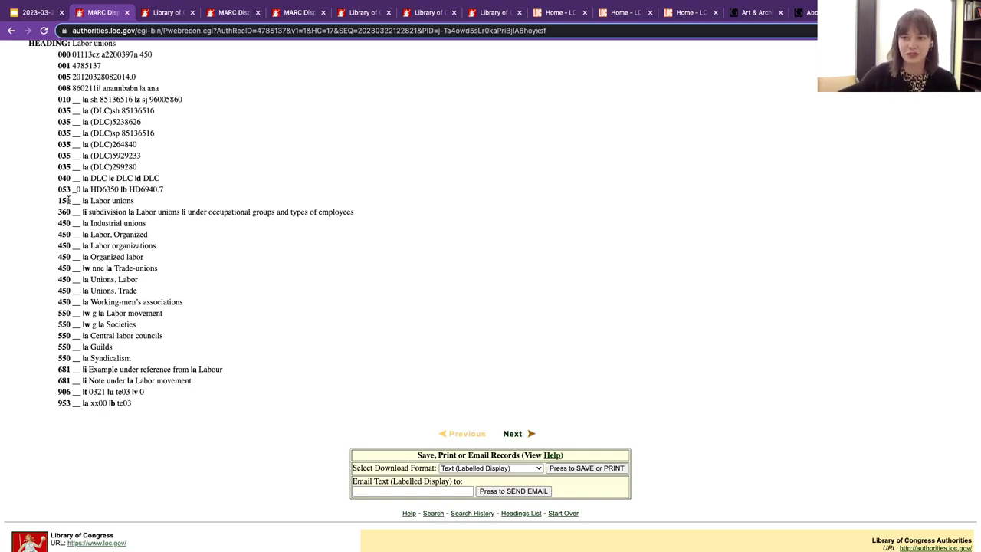
- Highlight the LCCN permalink of the Labor unions authority record
{"action": "scroll", "coordinate": [75, 203], "scroll_direction": "up", "scroll_amount": 2}
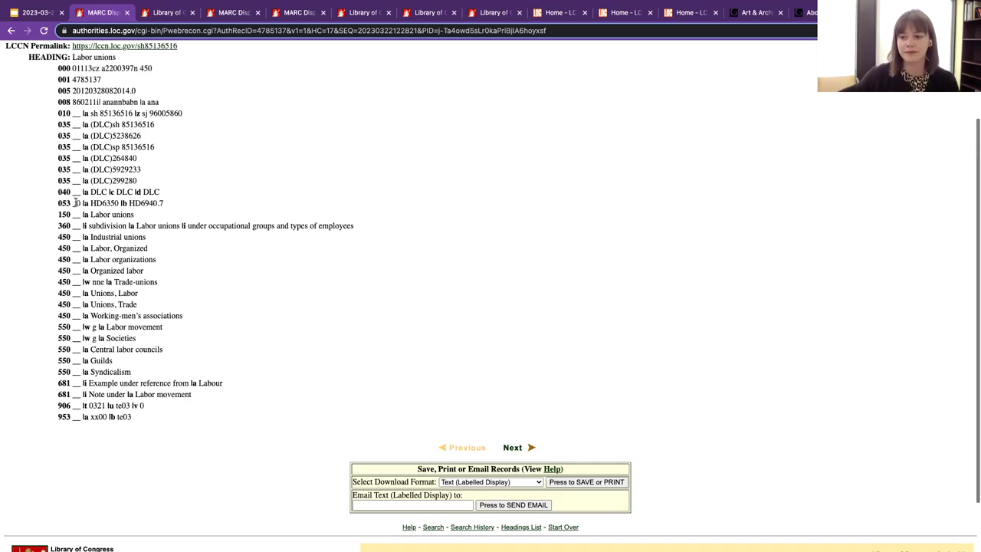
{"action": "scroll", "coordinate": [75, 203], "scroll_direction": "up", "scroll_amount": 1}
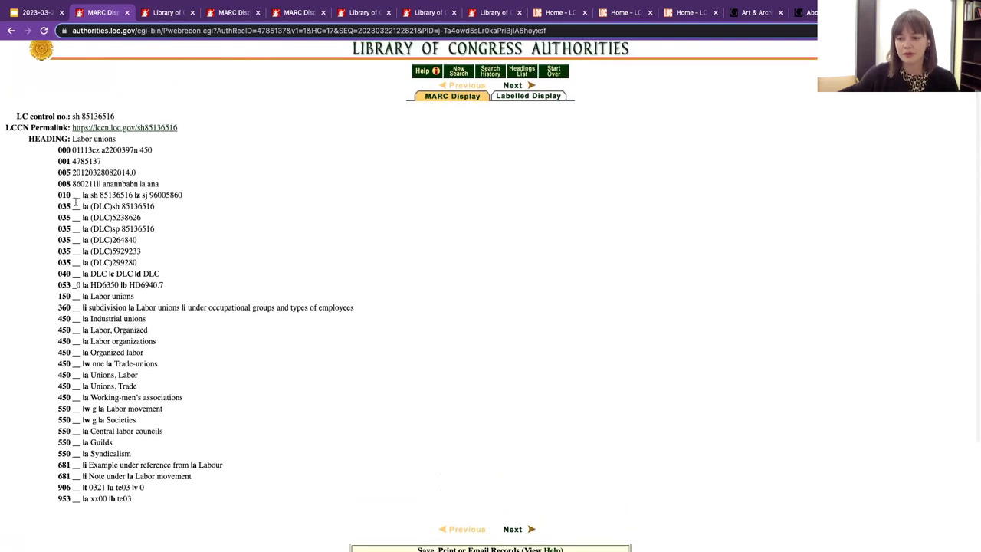
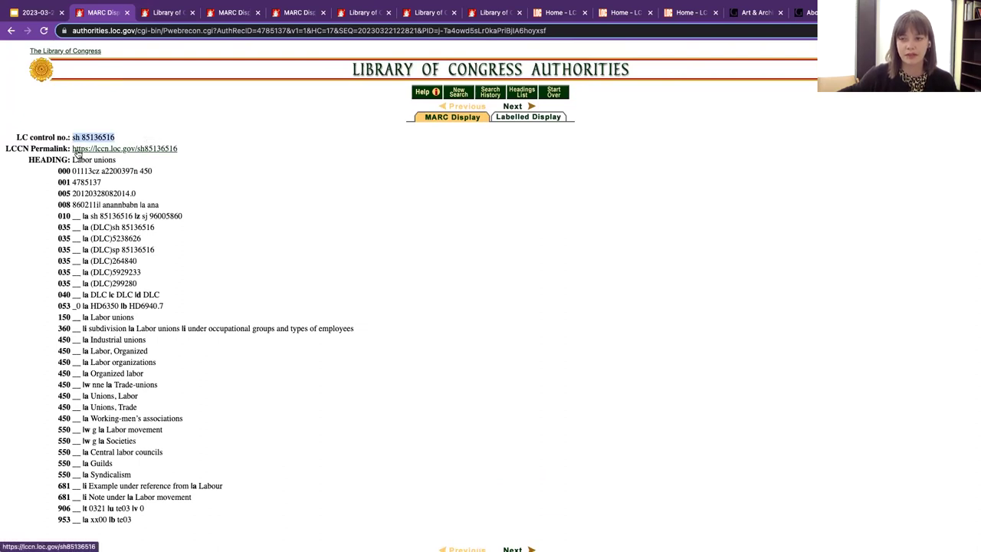
{"action": "left_click_drag", "start_coordinate": [183, 151], "coordinate": [71, 150]}
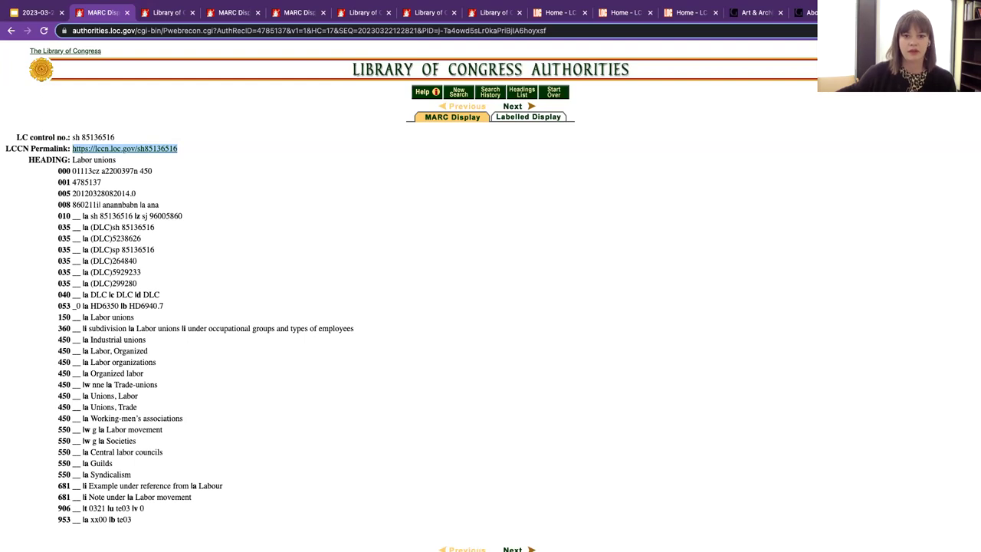
- Switch to the Google Slides presentation and advance to the Library of Congress Subject Headings: Subdivisions slide
{"action": "left_click", "coordinate": [38, 14]}
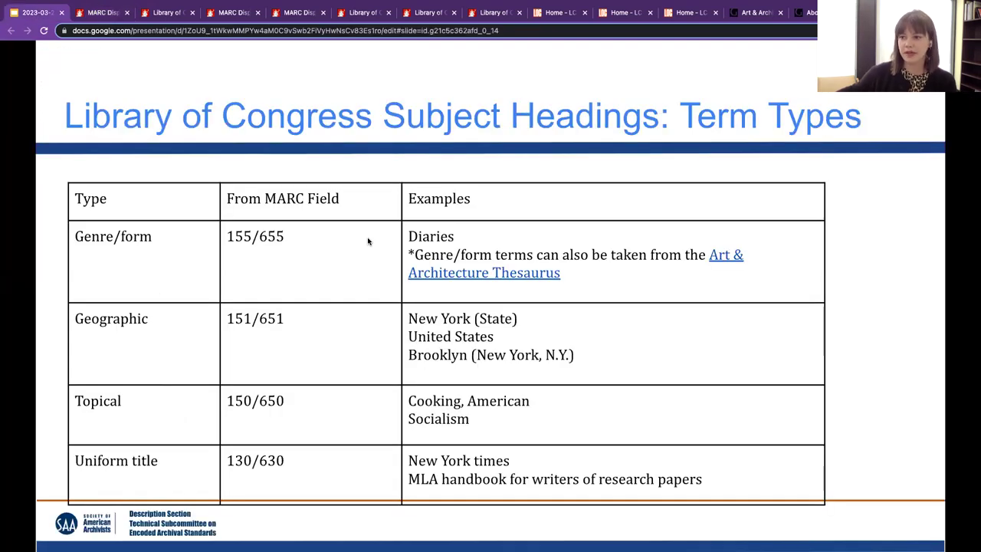
{"action": "key", "text": "Right"}
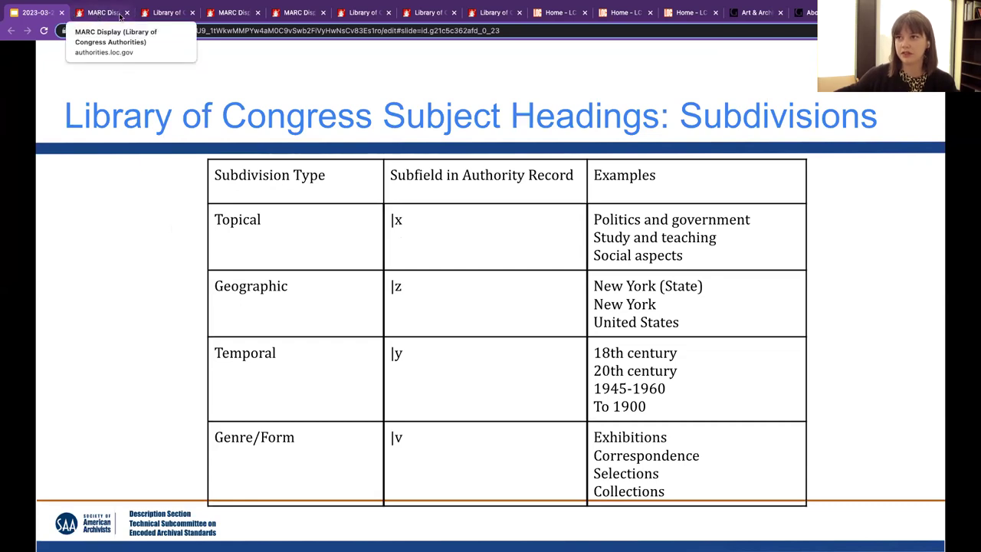
- Switch to the open MARC record for Labor unions United States and highlight its 150 field with the geographic subdivision
{"action": "left_click", "coordinate": [221, 14]}
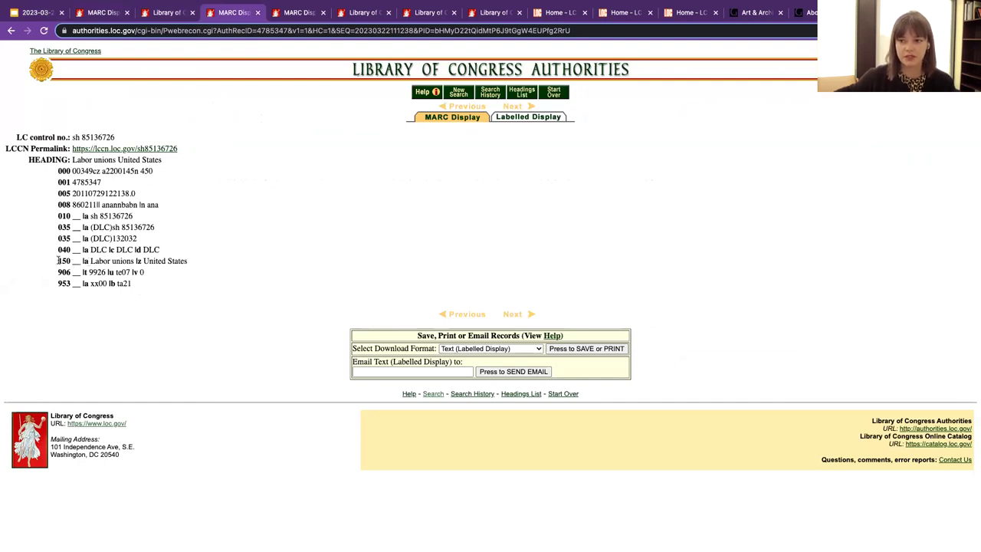
{"action": "left_click_drag", "start_coordinate": [57, 262], "coordinate": [191, 261]}
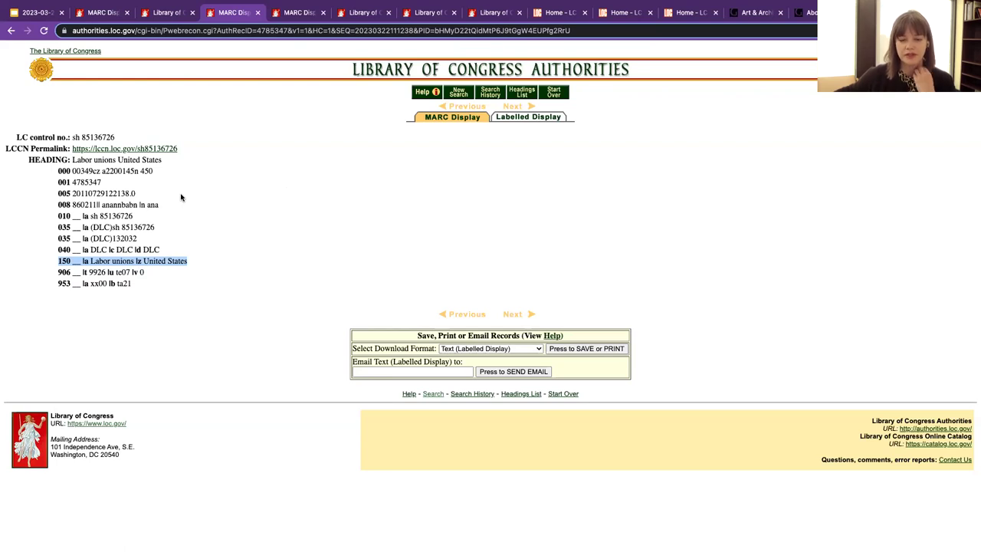
{"action": "left_click", "coordinate": [187, 261]}
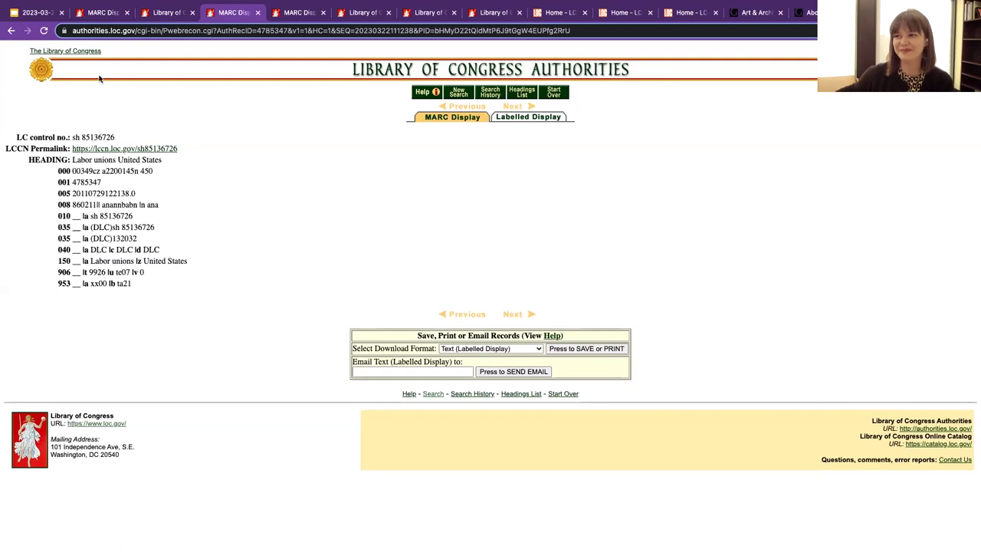
- Switch to the open MARC record for Labor unions Mergers and highlight its 150 field with the topical subdivision
{"action": "left_click", "coordinate": [298, 13]}
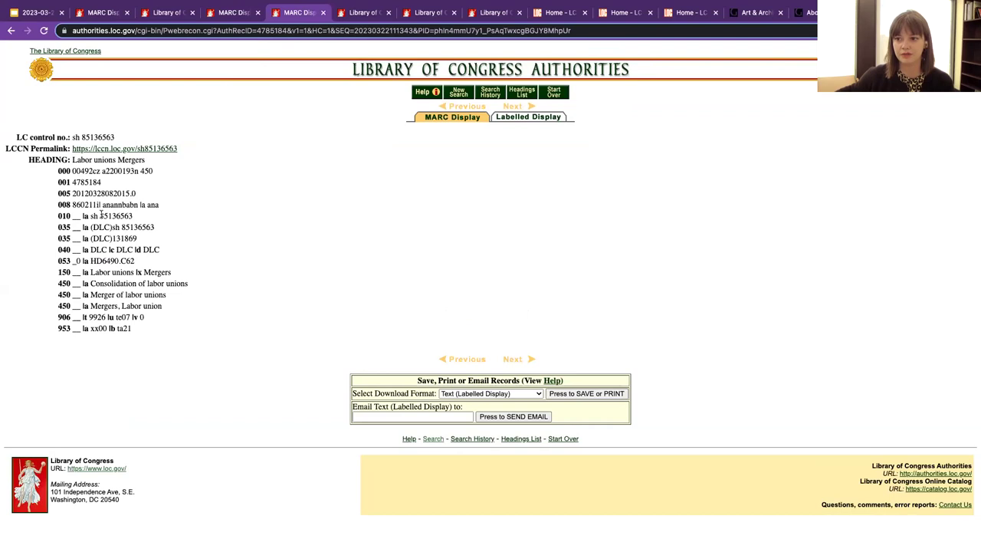
{"action": "left_click_drag", "start_coordinate": [59, 270], "coordinate": [173, 274]}
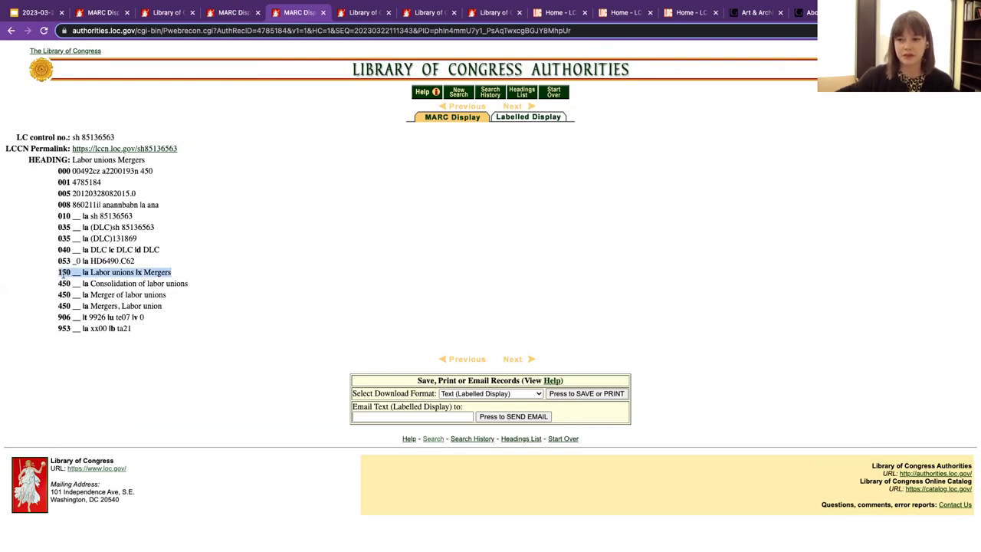
{"action": "left_click", "coordinate": [137, 272]}
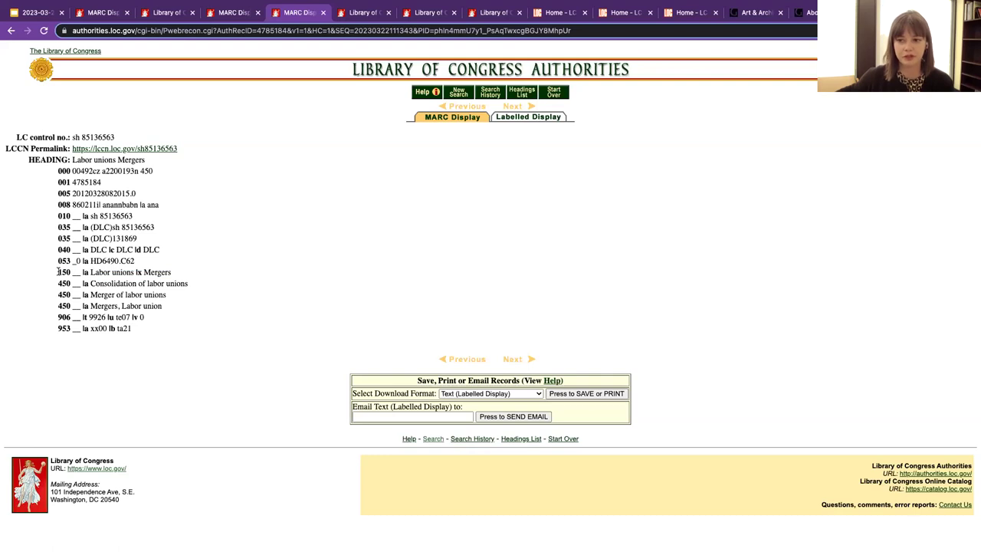
{"action": "left_click_drag", "start_coordinate": [58, 272], "coordinate": [170, 273]}
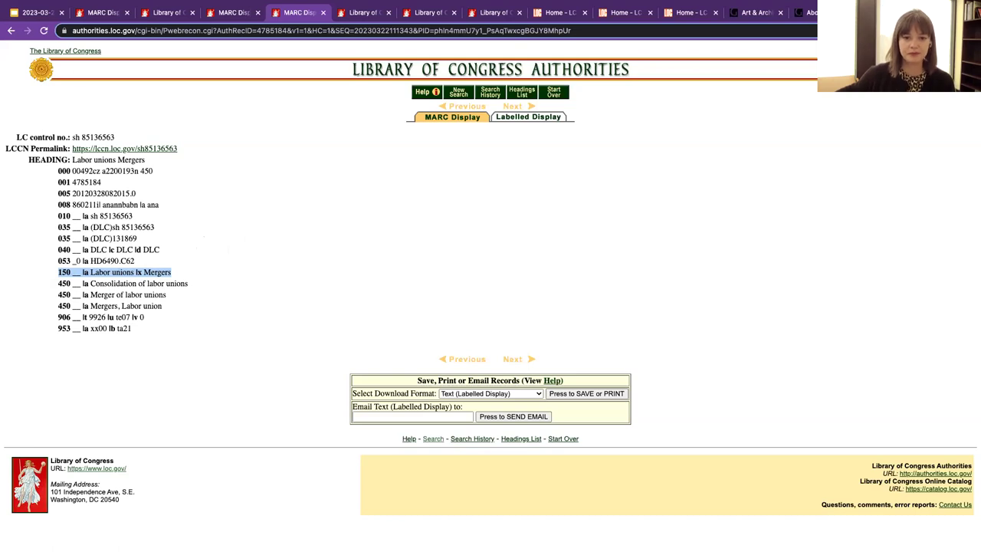
- Return to the Google Slides presentation and advance past the Name Authority Files slide to the Library of Congress Linked Data Service slide
{"action": "left_click", "coordinate": [38, 12]}
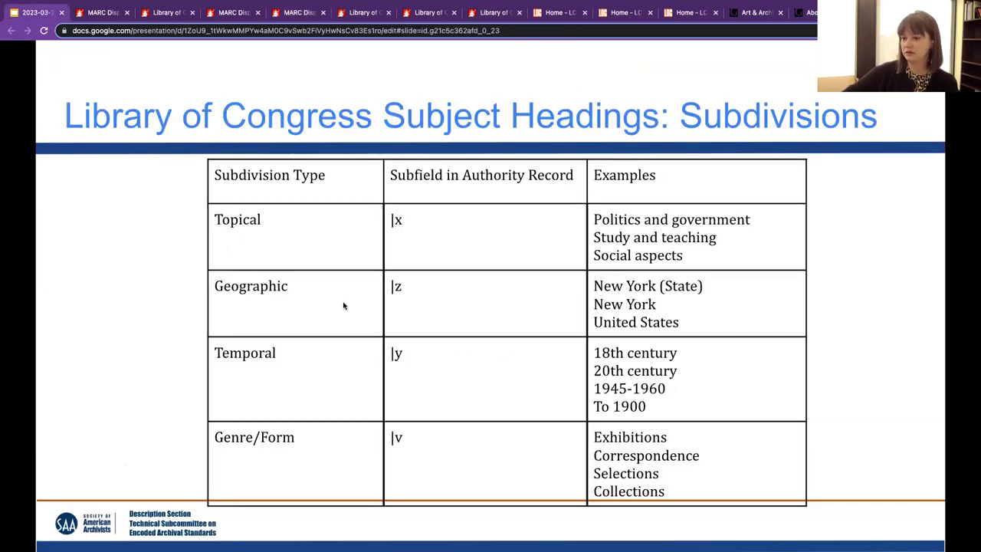
{"action": "key", "text": "Right"}
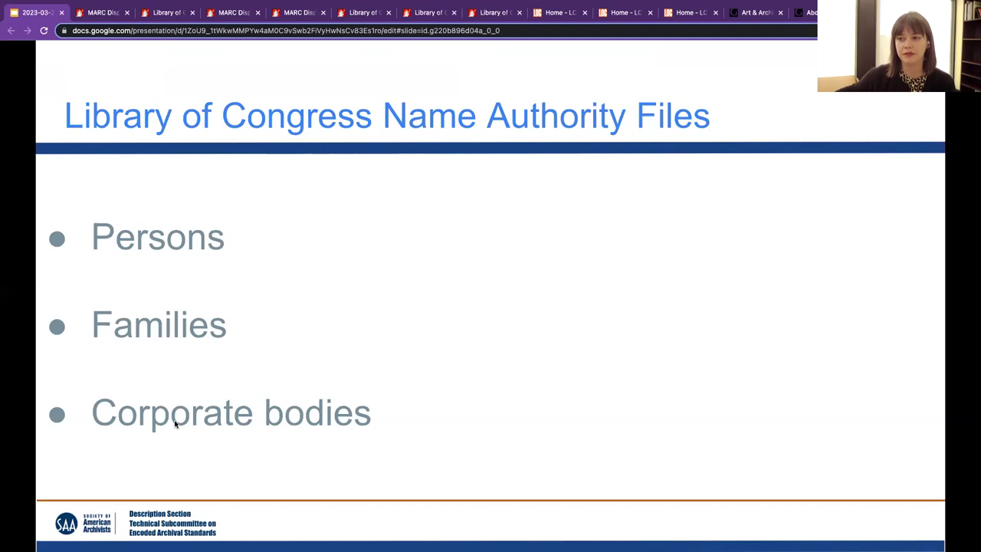
{"action": "key", "text": "Right"}
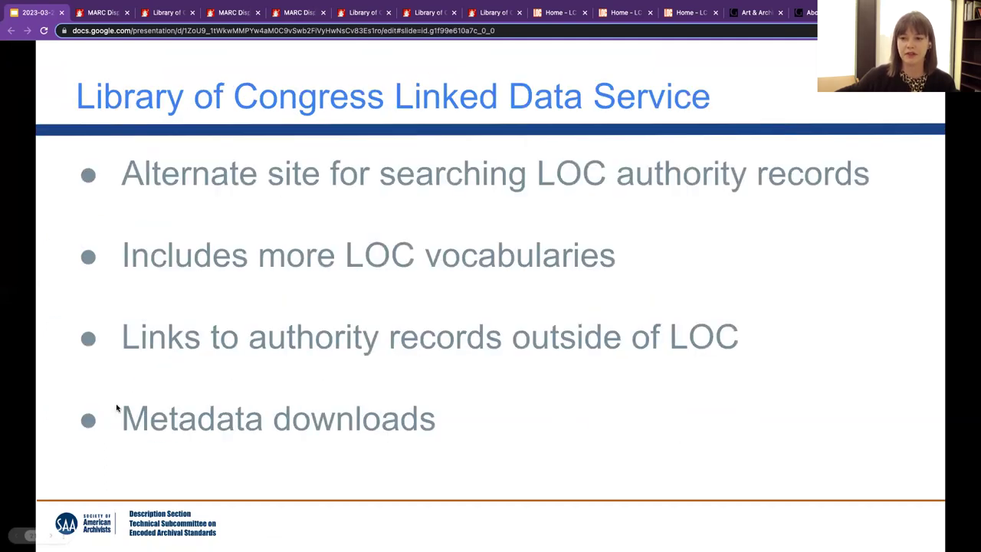
- Go back in the presentation to the Library of Congress Name Authority Files slide
{"action": "key", "text": "Right"}
{"action": "key", "text": "Left"}
{"action": "key", "text": "Left"}
{"action": "key", "text": "Left"}
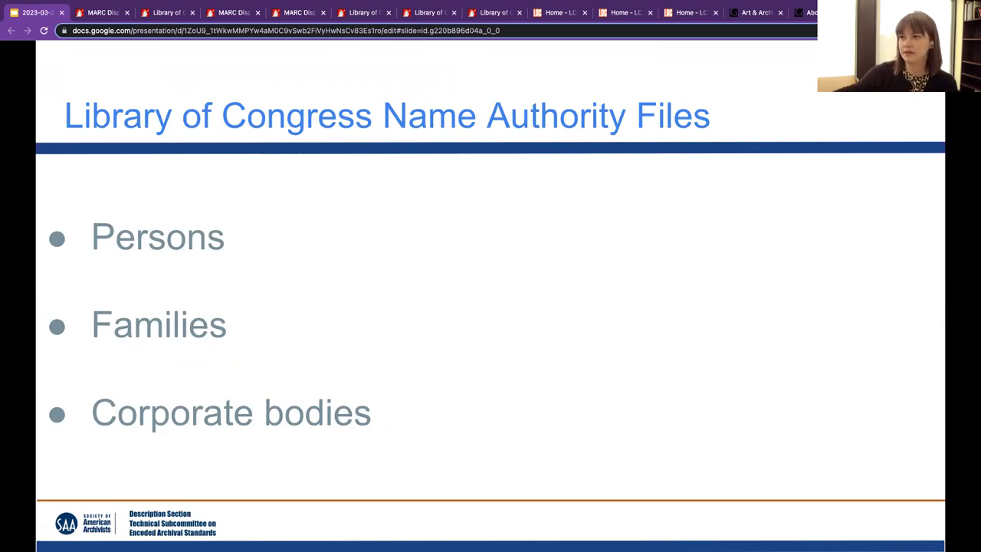
- Switch to the open Library of Congress Authorities search for sag-aftra and try to run it against Name Authority Headings
{"action": "left_click", "coordinate": [299, 39]}
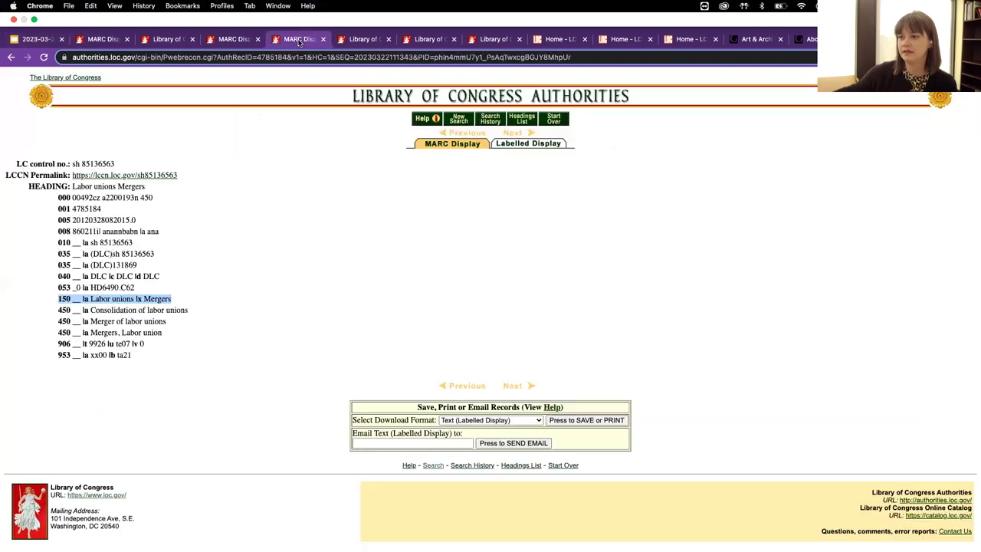
{"action": "left_click", "coordinate": [360, 40]}
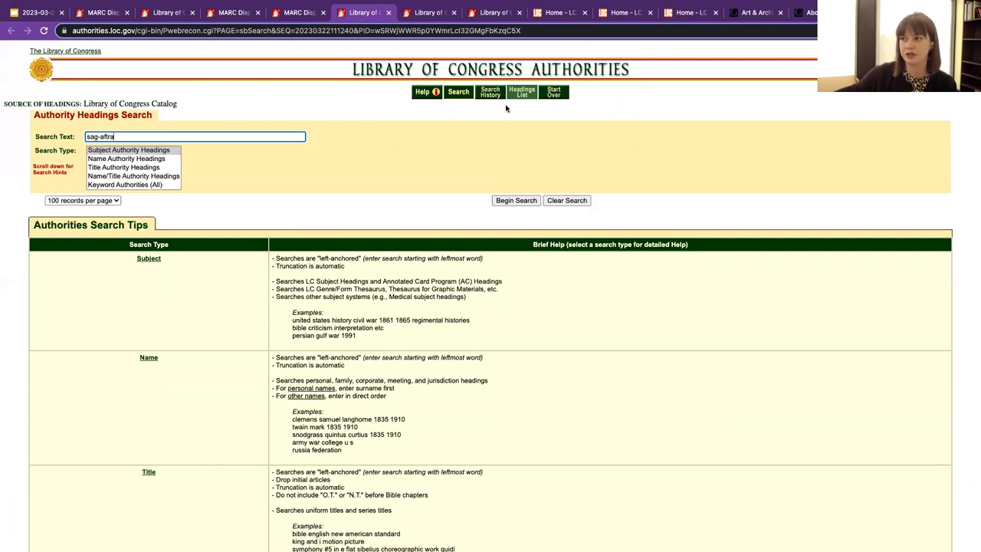
{"action": "left_click", "coordinate": [151, 161]}
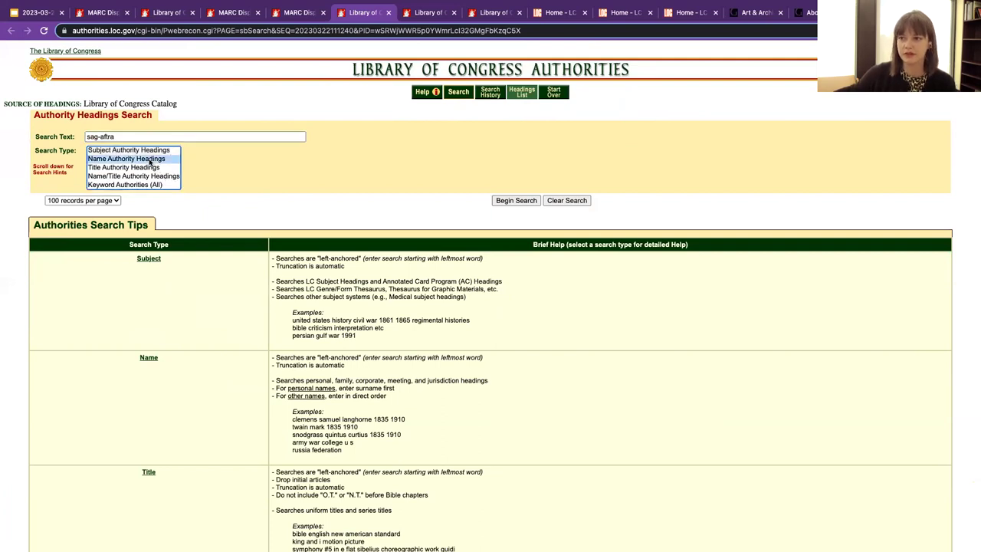
{"action": "left_click", "coordinate": [512, 202]}
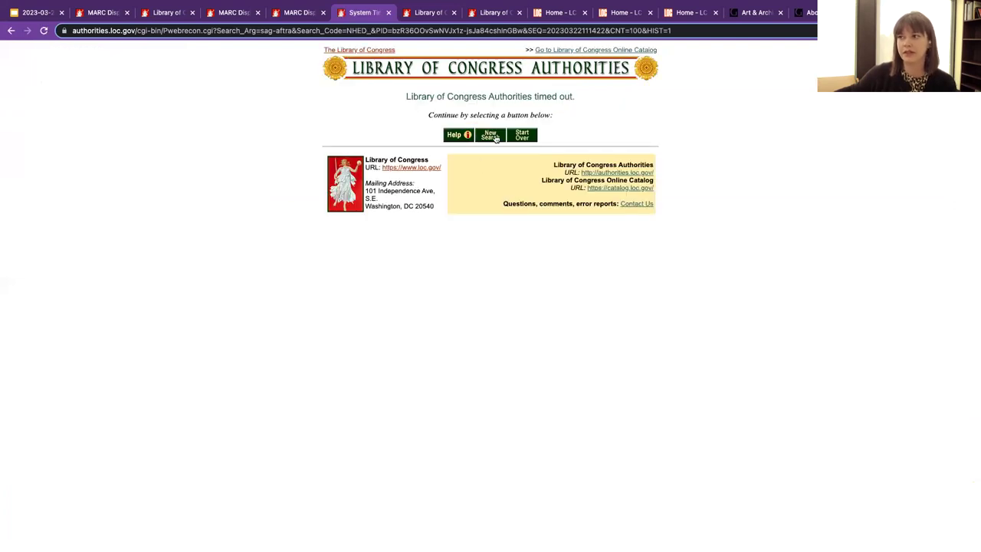
- Start a new authorities search and search Name Authority Headings for sag-aftra
{"action": "left_click", "coordinate": [494, 136]}
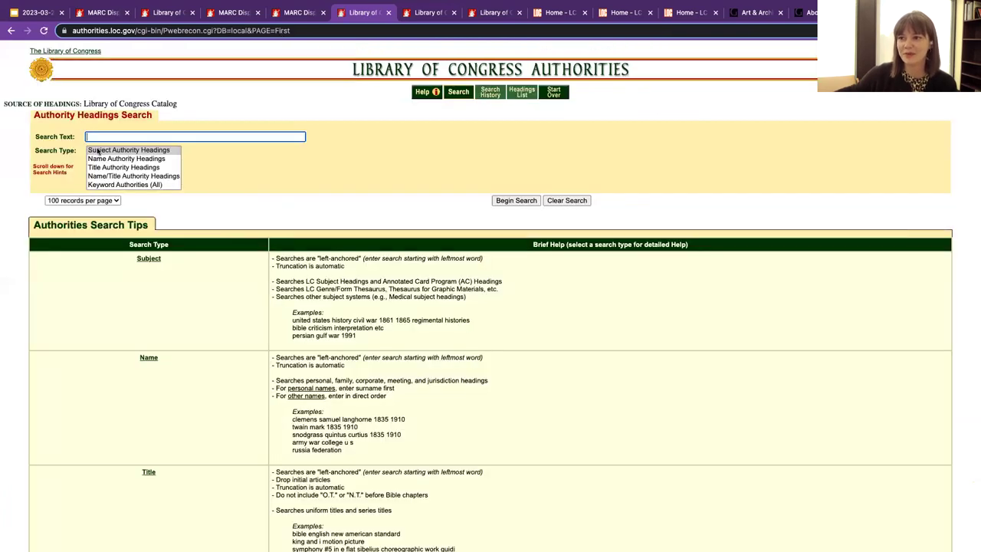
{"action": "type", "text": "sag-aftra"}
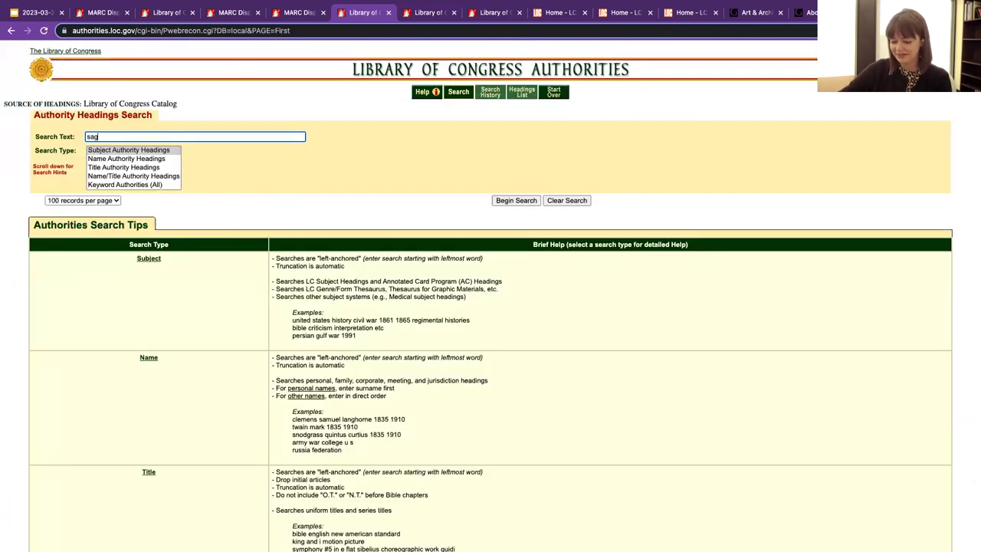
{"action": "left_click", "coordinate": [96, 159]}
{"action": "left_click", "coordinate": [511, 203]}
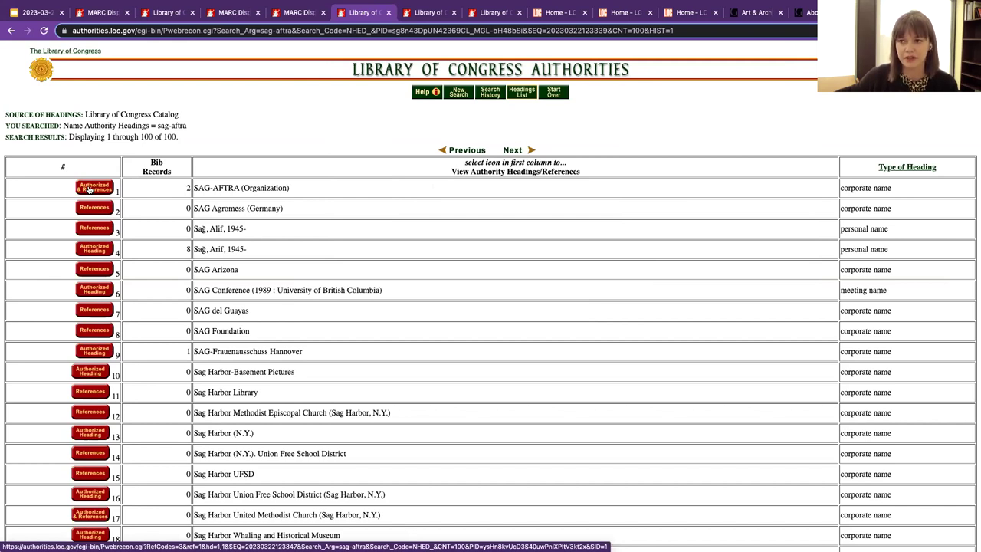
- Open the authorized heading and references for SAG-AFTRA (Organization) and highlight its first Earlier Heading label
{"action": "left_click", "coordinate": [90, 189]}
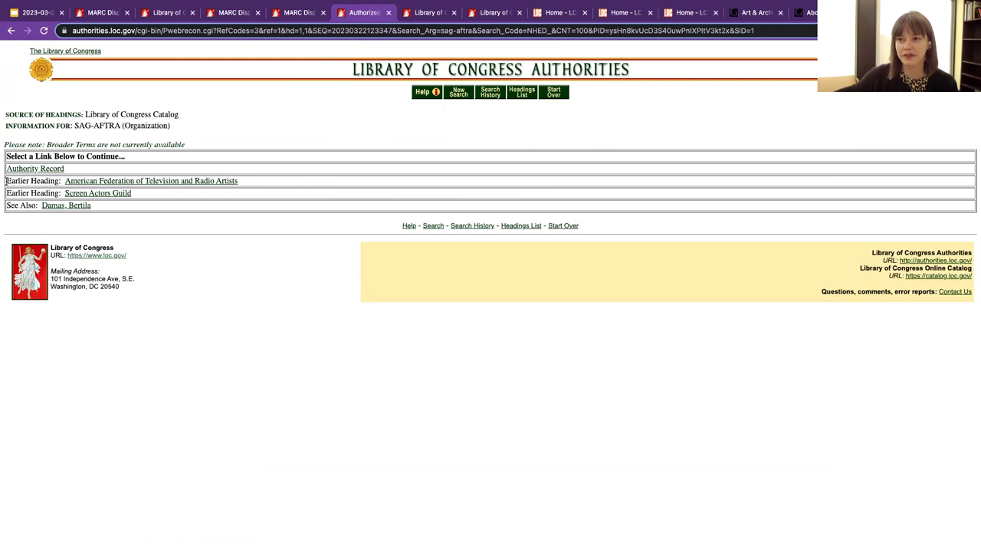
{"action": "left_click_drag", "start_coordinate": [6, 180], "coordinate": [49, 181]}
{"action": "left_click", "coordinate": [39, 192]}
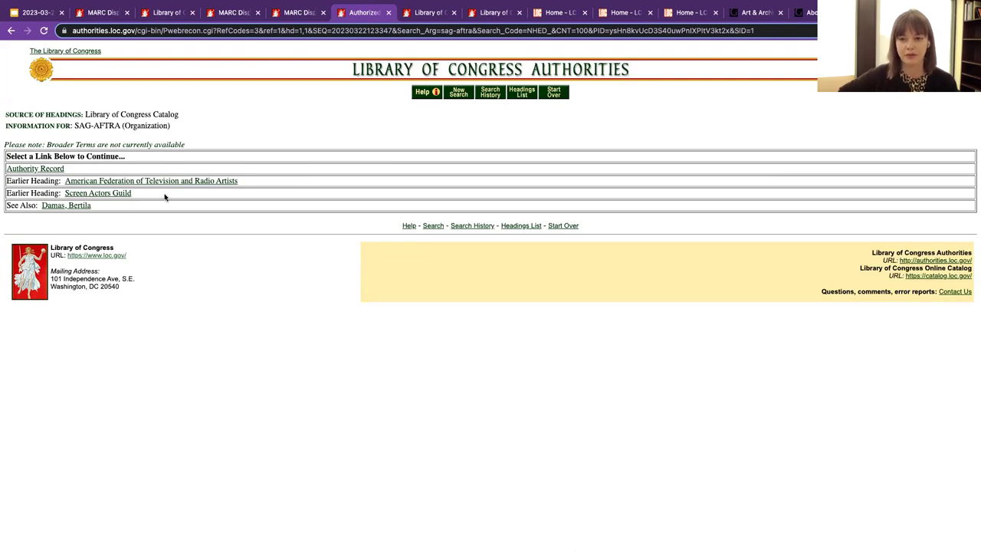
- Open the MARC authority record for SAG-AFTRA (Organization) and highlight its 110 corporate name field
{"action": "left_click", "coordinate": [40, 169]}
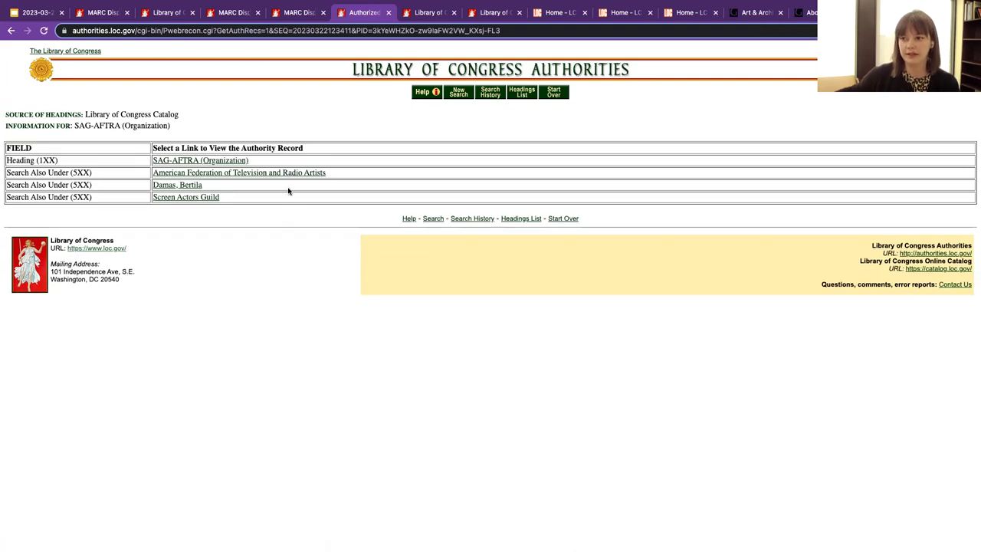
{"action": "left_click", "coordinate": [217, 162]}
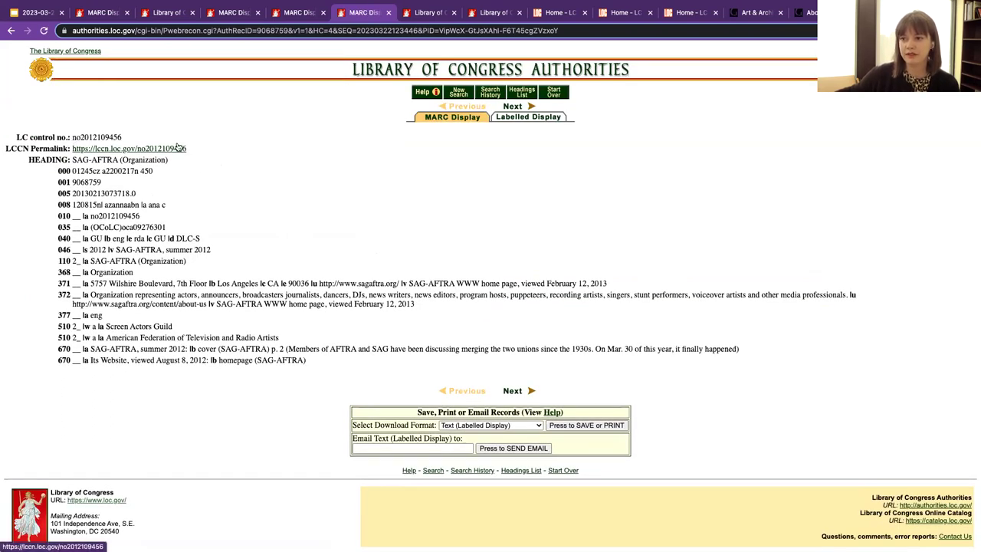
{"action": "scroll", "coordinate": [131, 237], "scroll_direction": "down", "scroll_amount": 1}
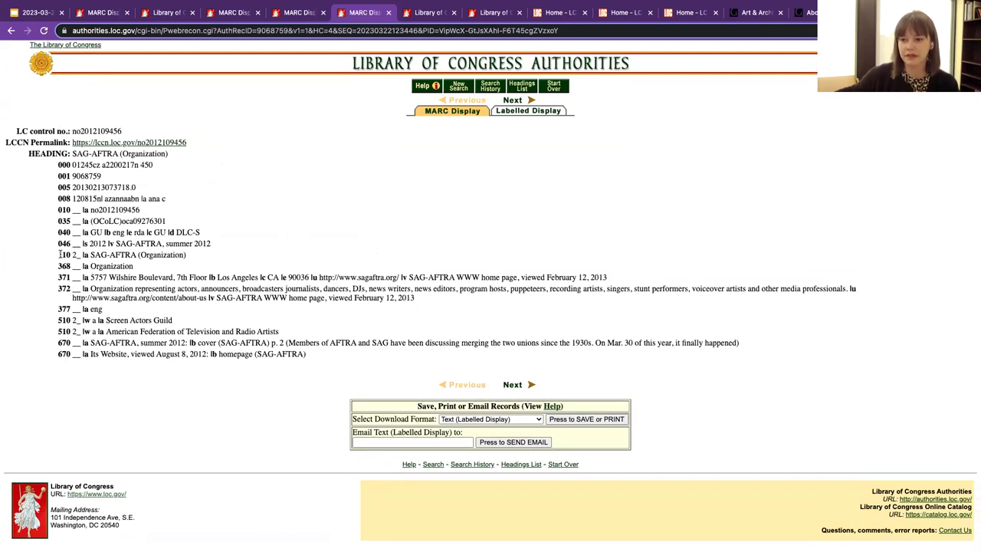
{"action": "left_click_drag", "start_coordinate": [59, 254], "coordinate": [162, 259]}
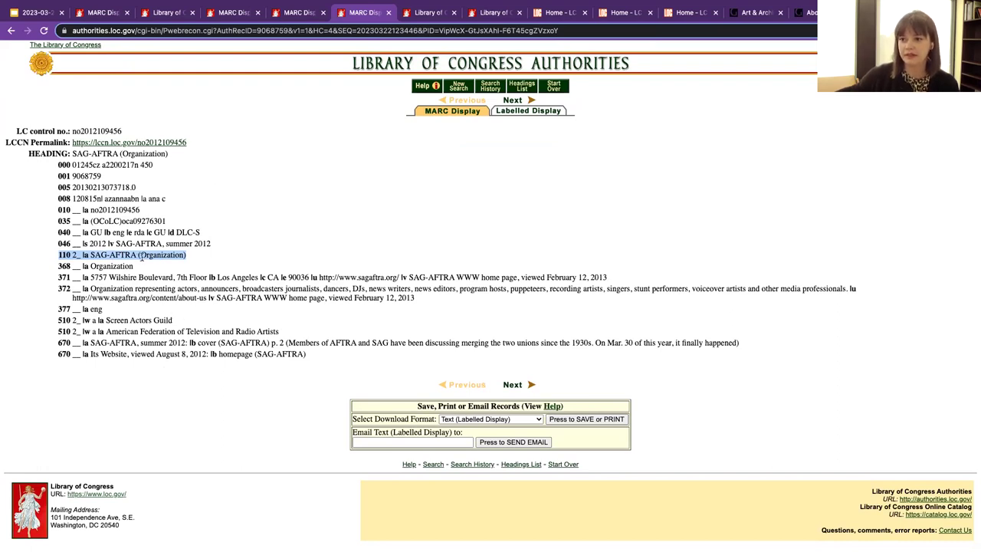
{"action": "left_click", "coordinate": [141, 259]}
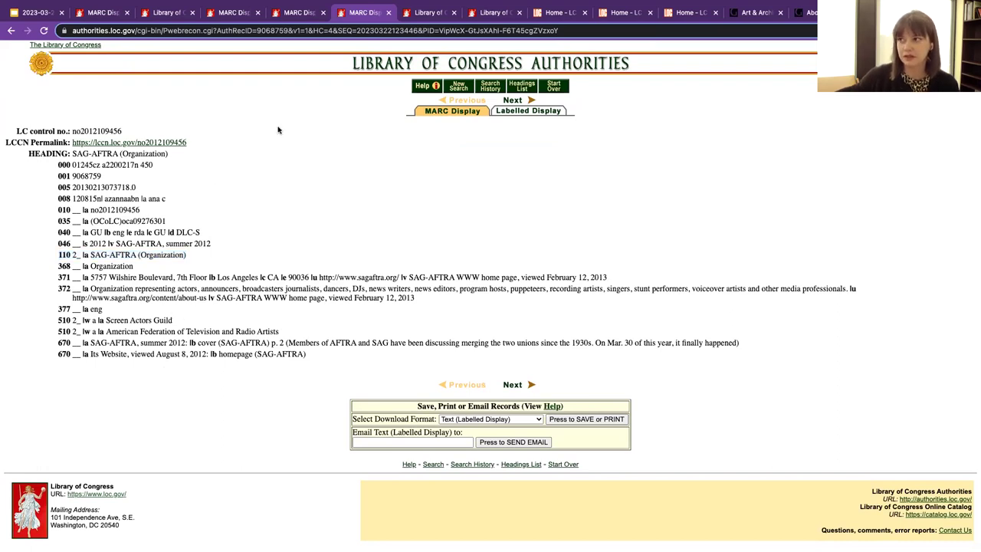
- Switch to the open authorities search prefilled with greenhouse, martha and copy its search text
{"action": "left_click", "coordinate": [430, 15]}
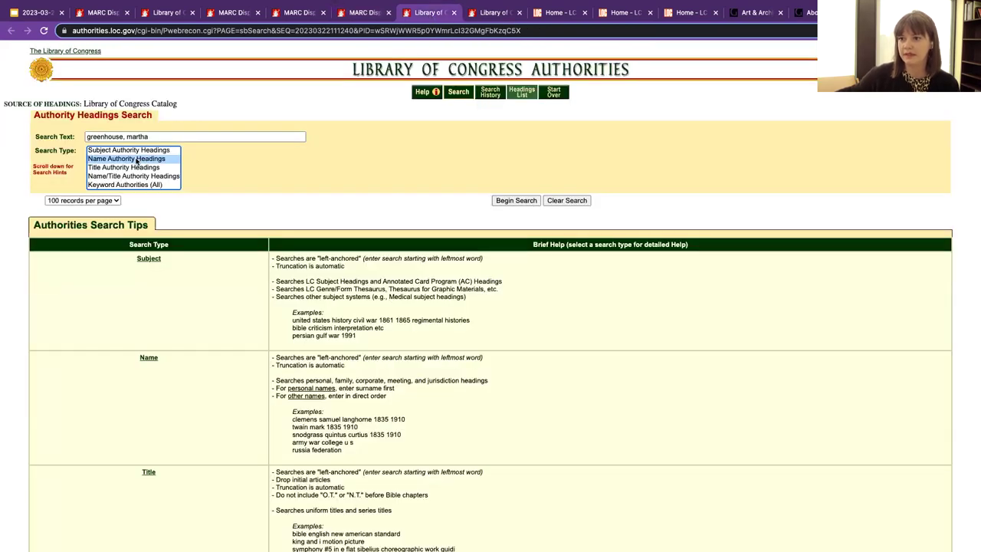
{"action": "double_click", "coordinate": [150, 137]}
{"action": "triple_click", "coordinate": [150, 136]}
{"action": "key", "text": "ctrl+c"}
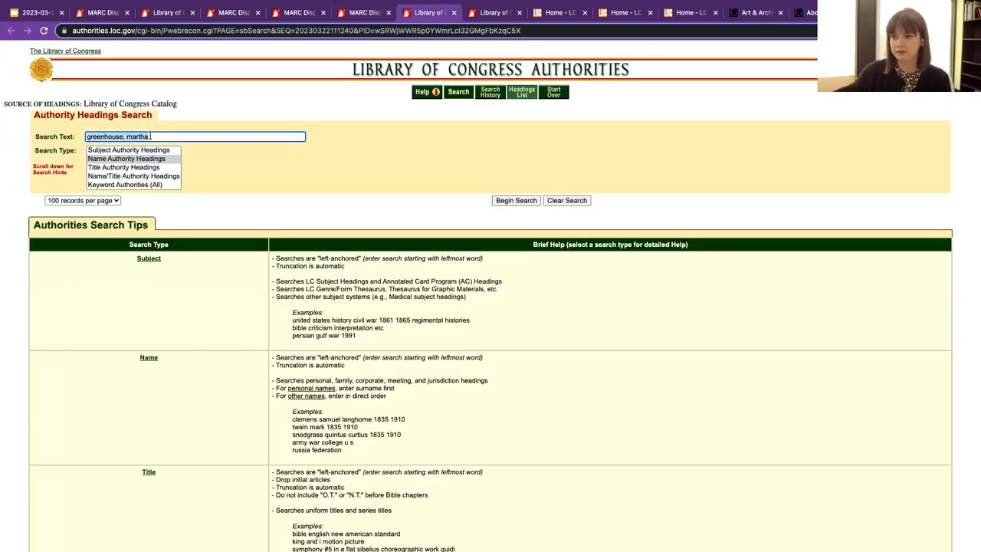
- Reload the authorities page, start a new search, and search Subject Authority Headings for the copied text greenhouse, martha
{"action": "left_click", "coordinate": [47, 31]}
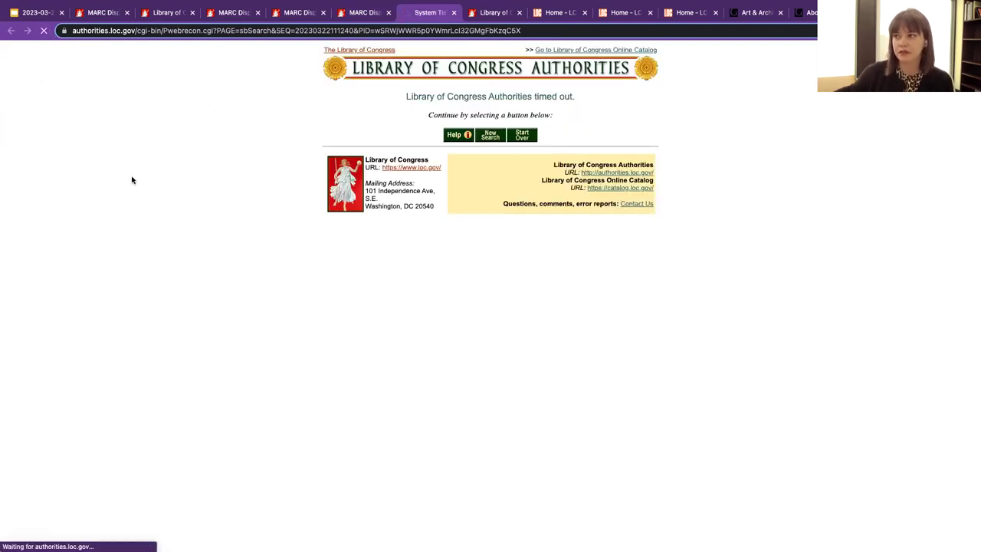
{"action": "left_click", "coordinate": [484, 139]}
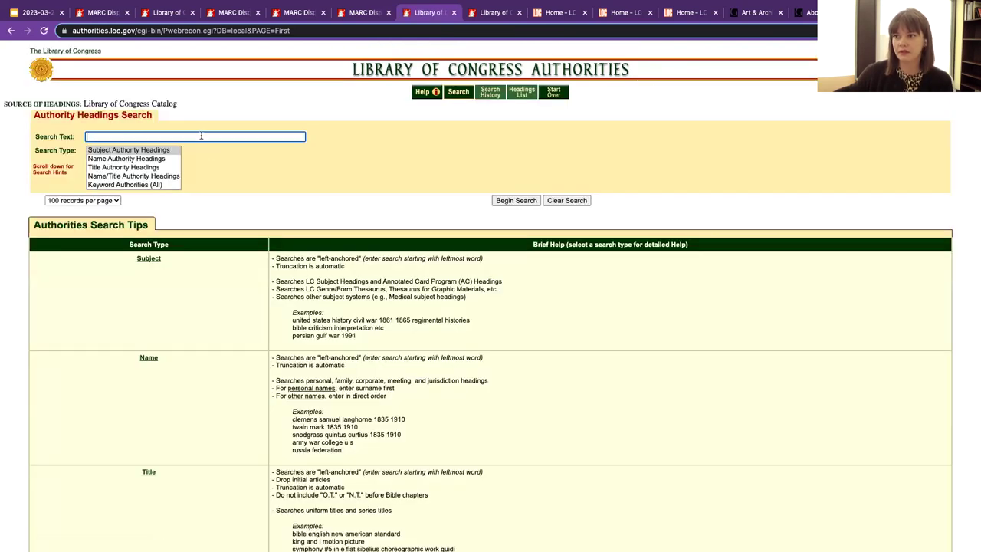
{"action": "key", "text": "ctrl+v"}
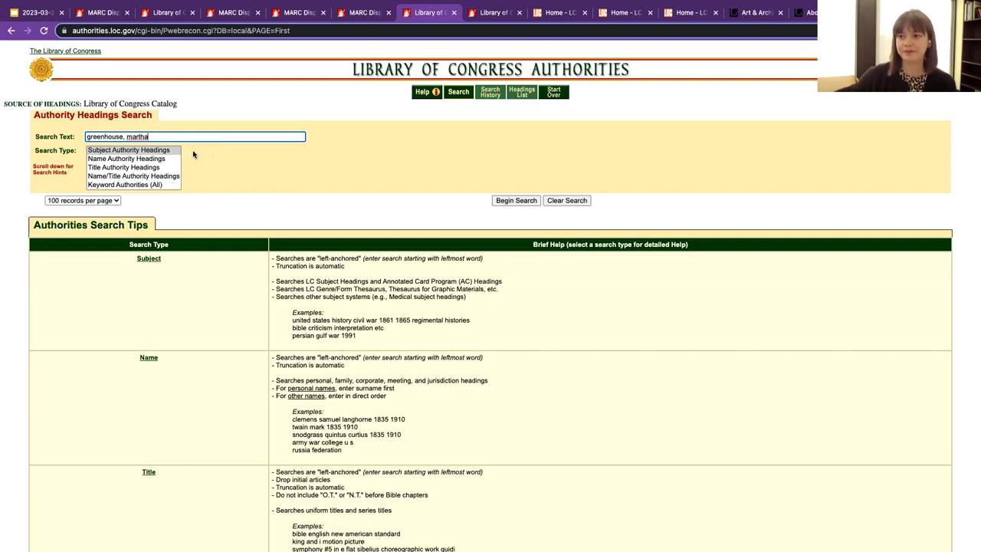
{"action": "left_click", "coordinate": [506, 201]}
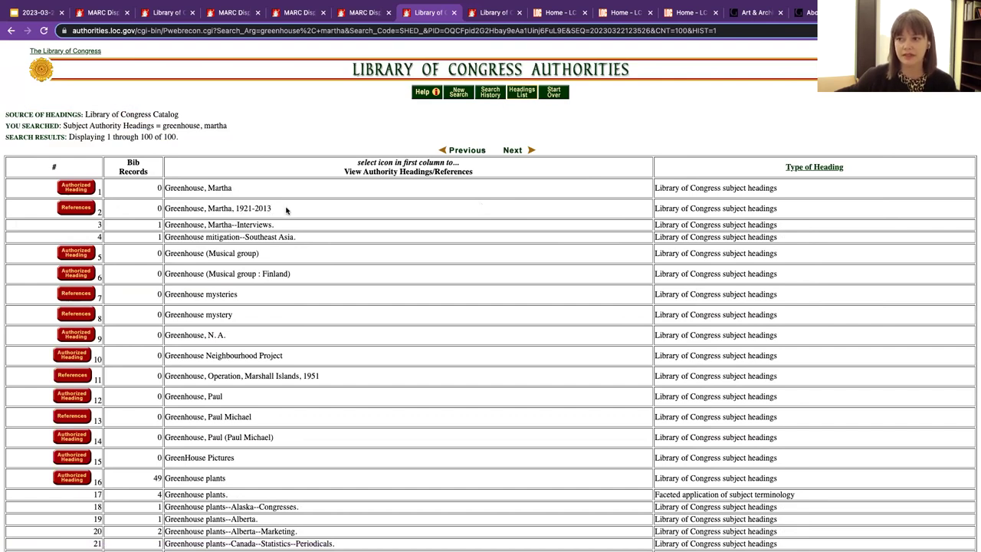
- Open the MARC authority record for the authorized heading Greenhouse, Martha and review its fields from 100 through 678
{"action": "left_click", "coordinate": [84, 188]}
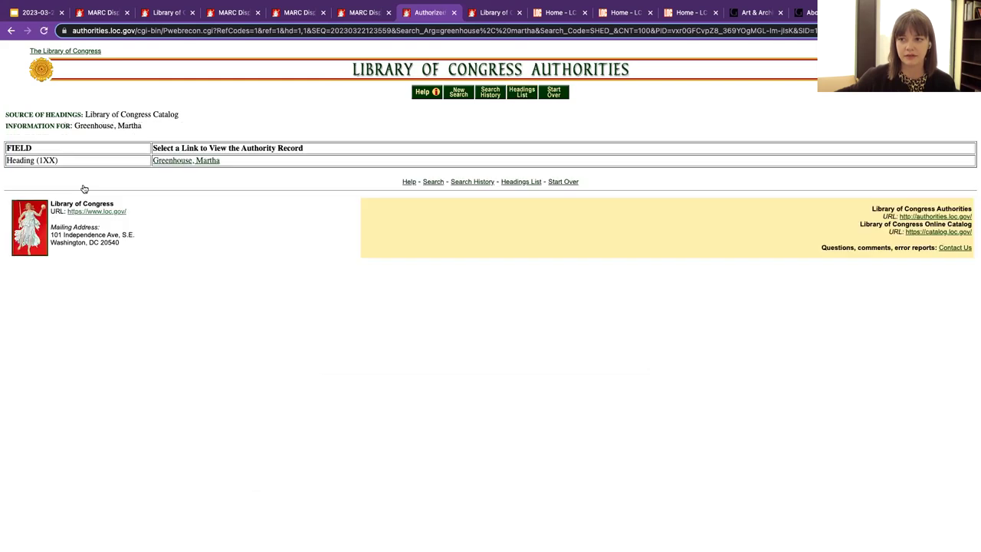
{"action": "left_click", "coordinate": [175, 161]}
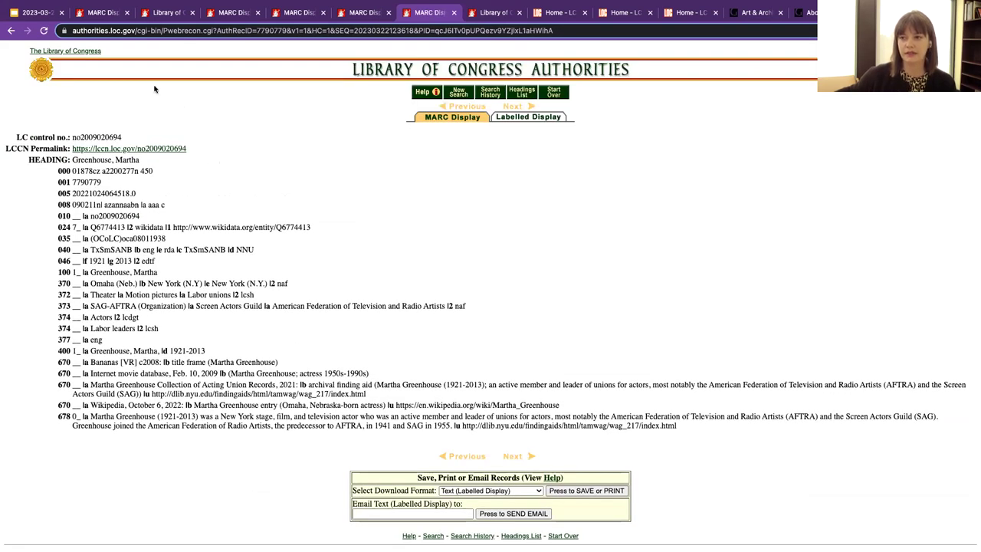
{"action": "scroll", "coordinate": [199, 123], "scroll_direction": "down", "scroll_amount": 1}
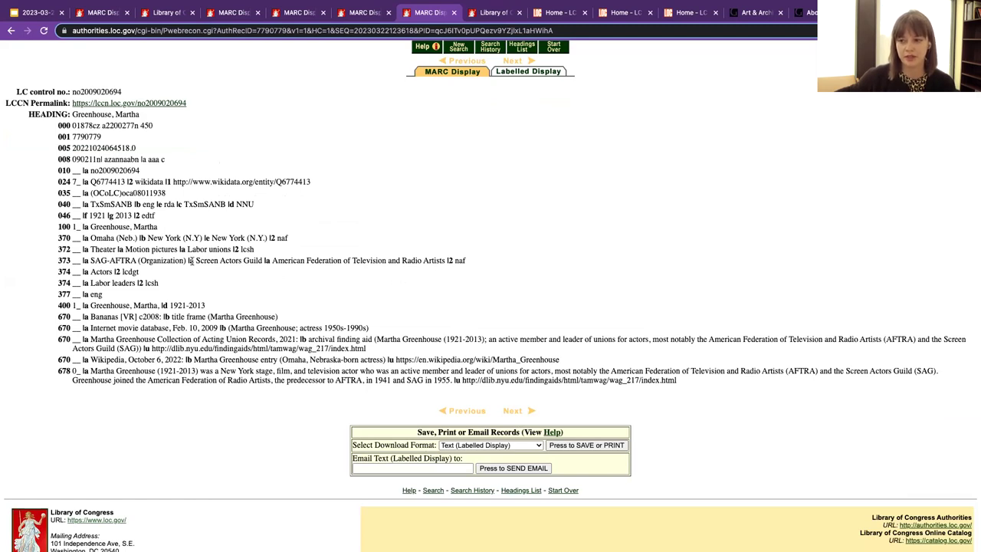
{"action": "scroll", "coordinate": [109, 293], "scroll_direction": "down", "scroll_amount": 1}
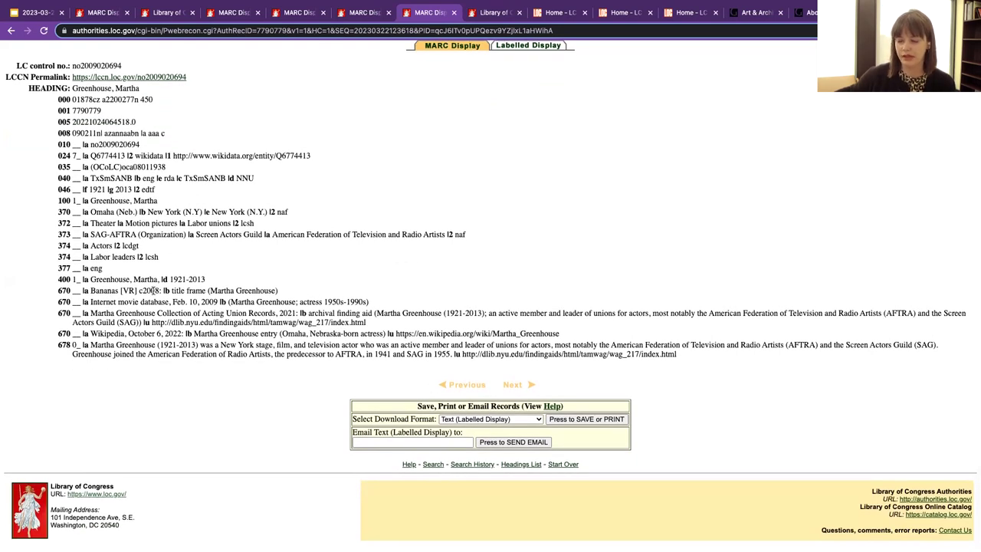
{"action": "scroll", "coordinate": [138, 360], "scroll_direction": "up", "scroll_amount": 3}
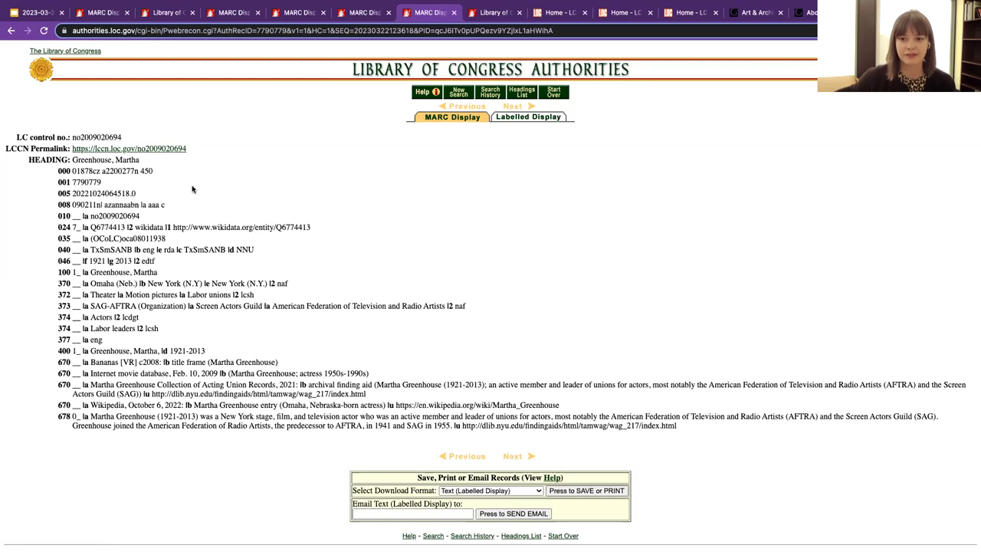
{"action": "scroll", "coordinate": [184, 125], "scroll_direction": "down", "scroll_amount": 1}
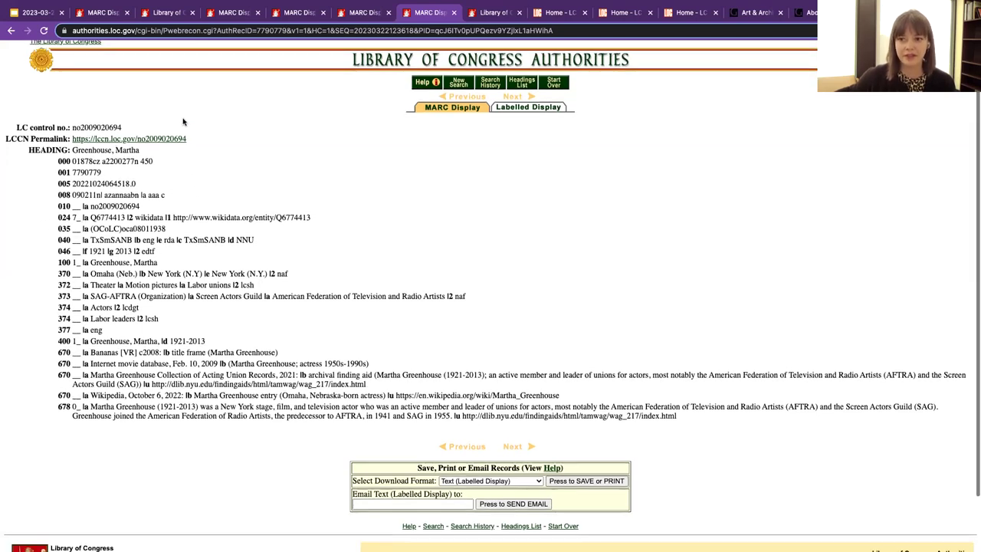